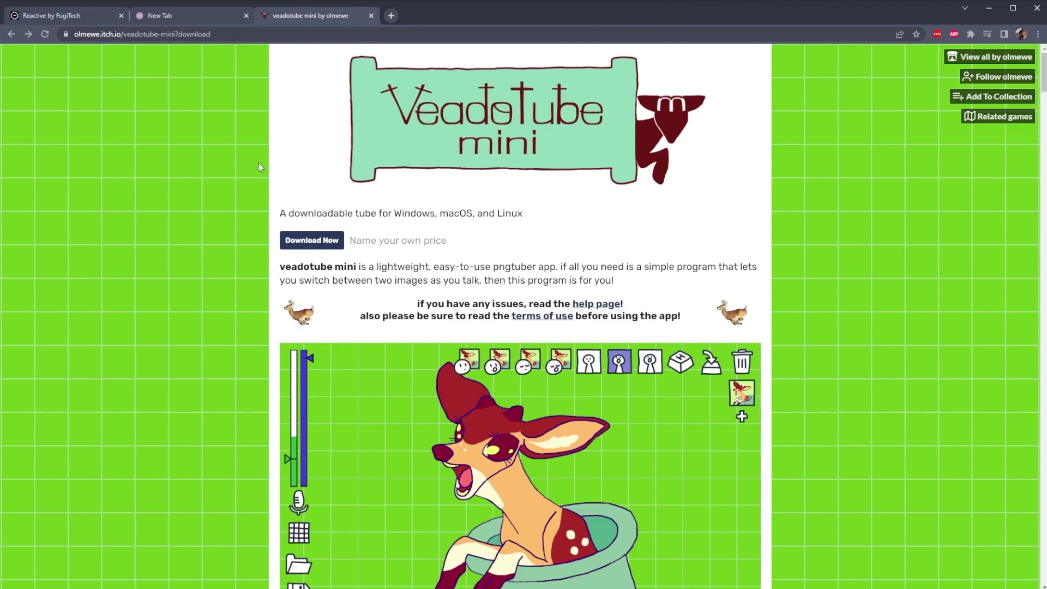
# - Proceed to the veadotube mini downloads from its itch.io page, declining the optional payment
pyautogui.click(201, 34)
pyautogui.moveTo(201, 34); pyautogui.dragTo(63, 35)
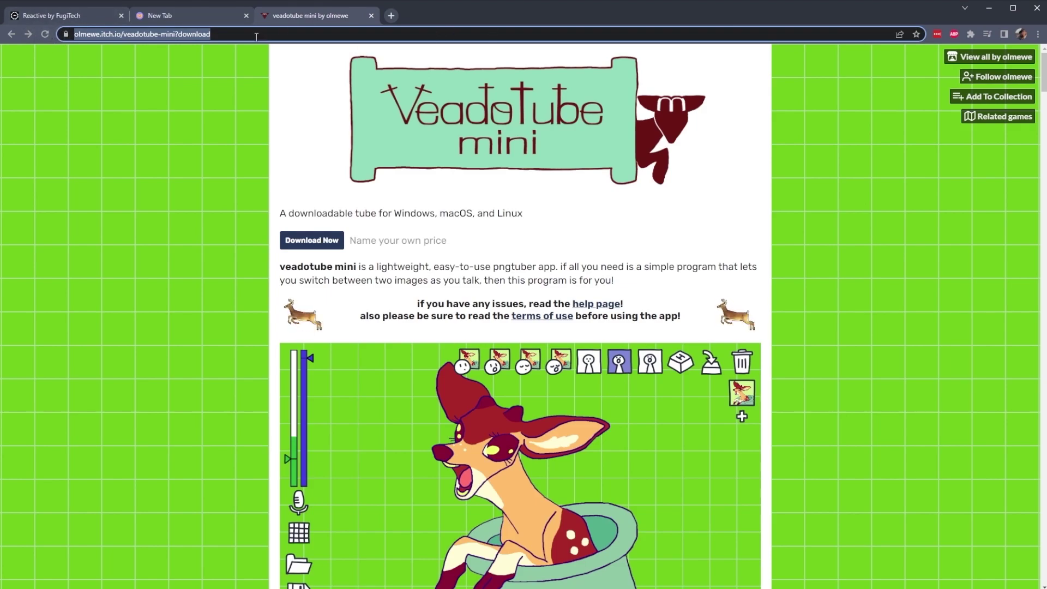
pyautogui.click(222, 34)
pyautogui.moveTo(220, 34); pyautogui.dragTo(67, 44)
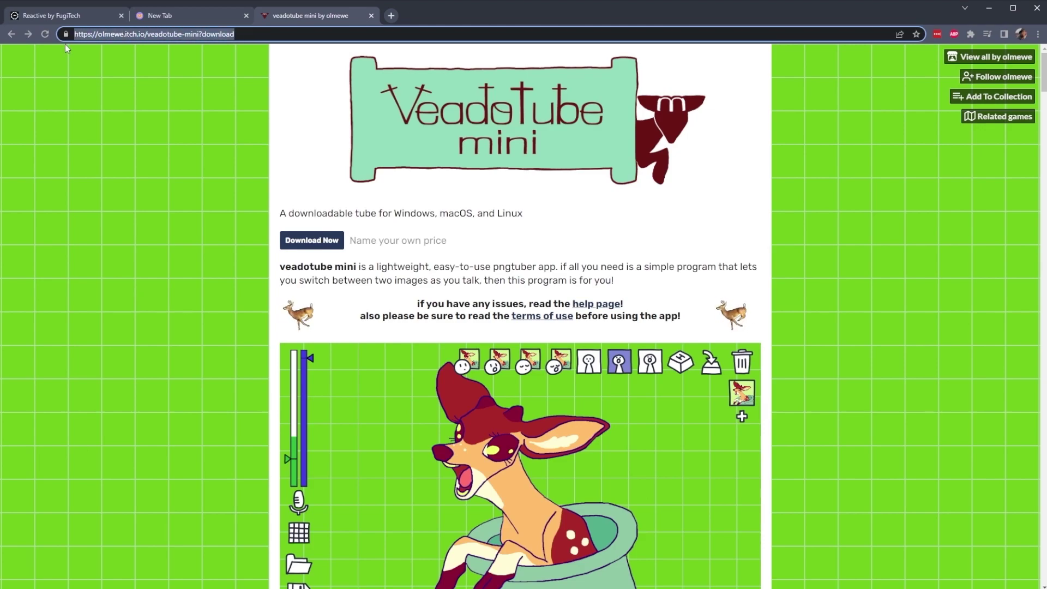
pyautogui.click(312, 244)
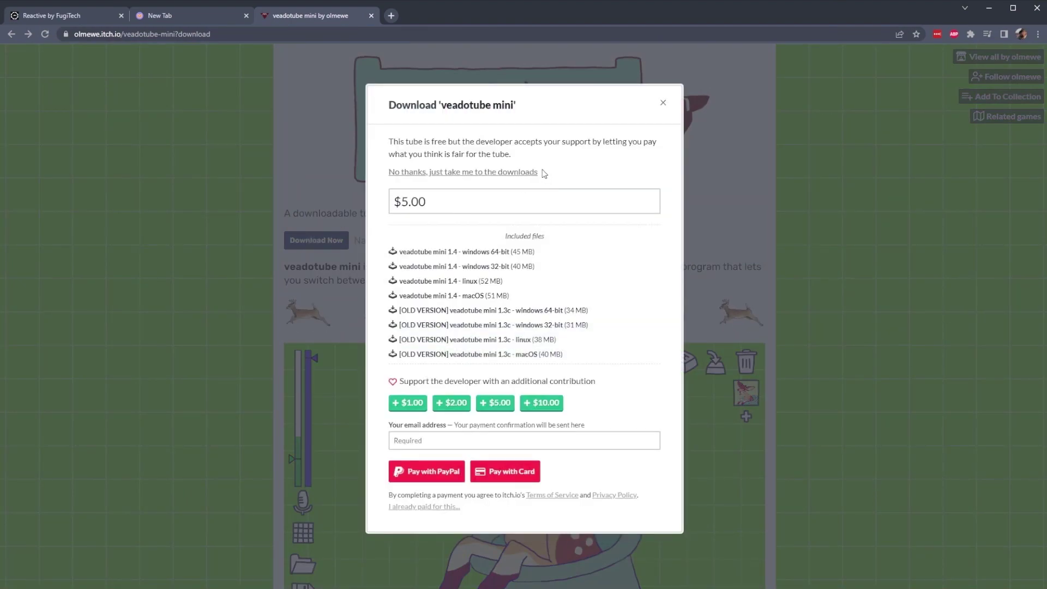
pyautogui.click(433, 200)
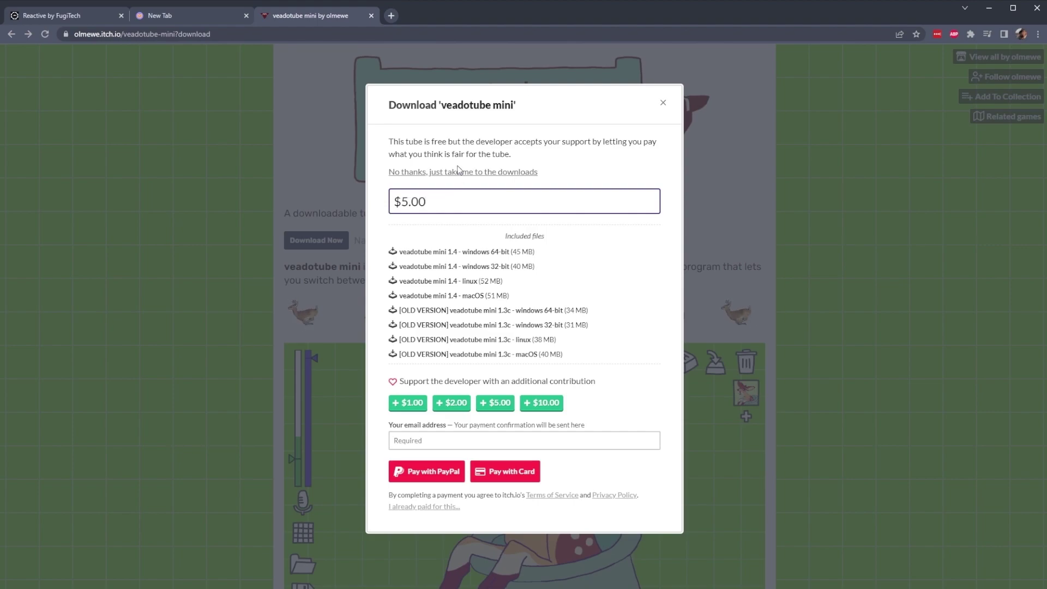
pyautogui.click(430, 173)
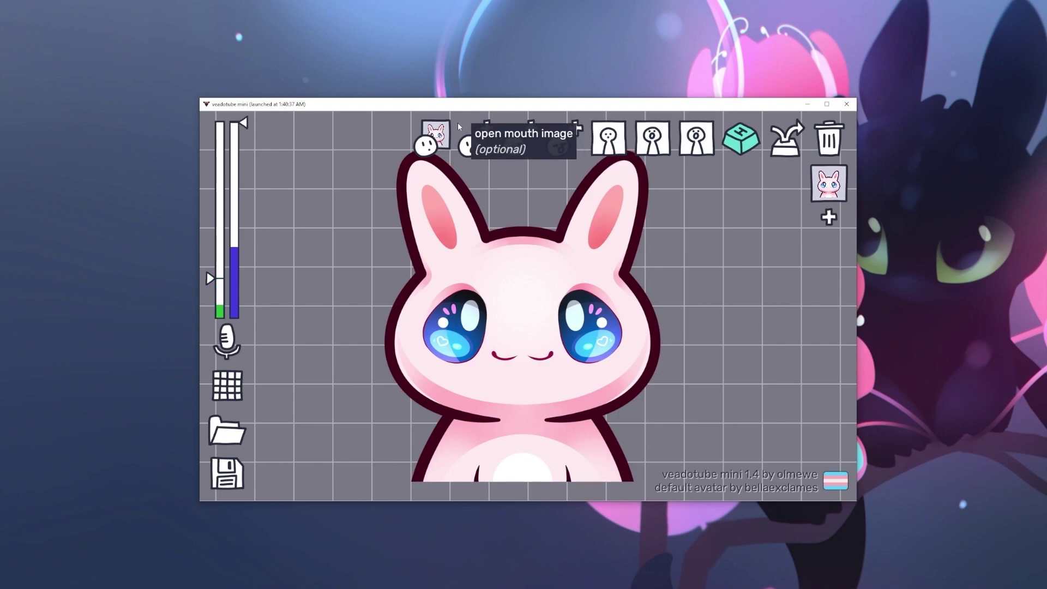
# - Load Bunny_Open_Mouth.png, Bunny_Closed_Blink.png and Bunny_Open_Blink.png into the open mouth, closed mouth blinking and open mouth blinking image slots
pyautogui.click(470, 145)
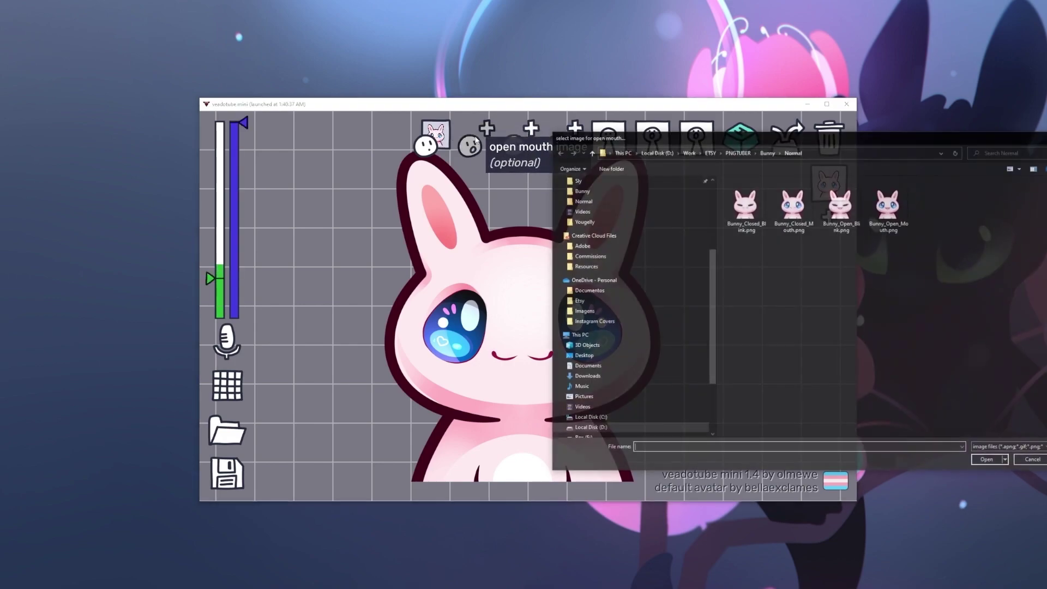
pyautogui.click(889, 207)
pyautogui.click(987, 460)
pyautogui.click(514, 145)
pyautogui.click(756, 209)
pyautogui.click(987, 461)
pyautogui.click(574, 145)
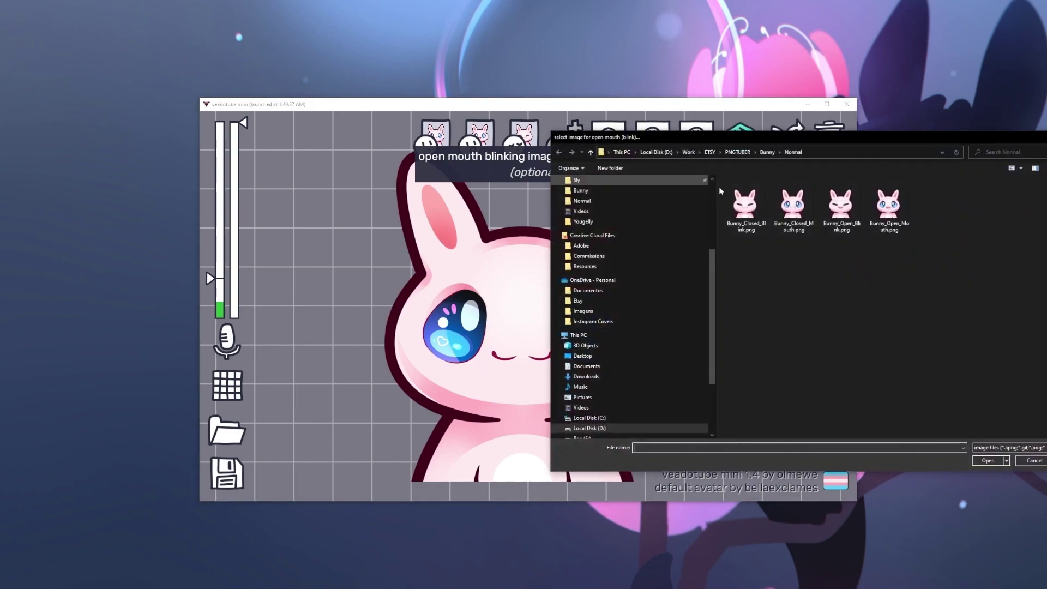
pyautogui.click(840, 207)
pyautogui.click(987, 461)
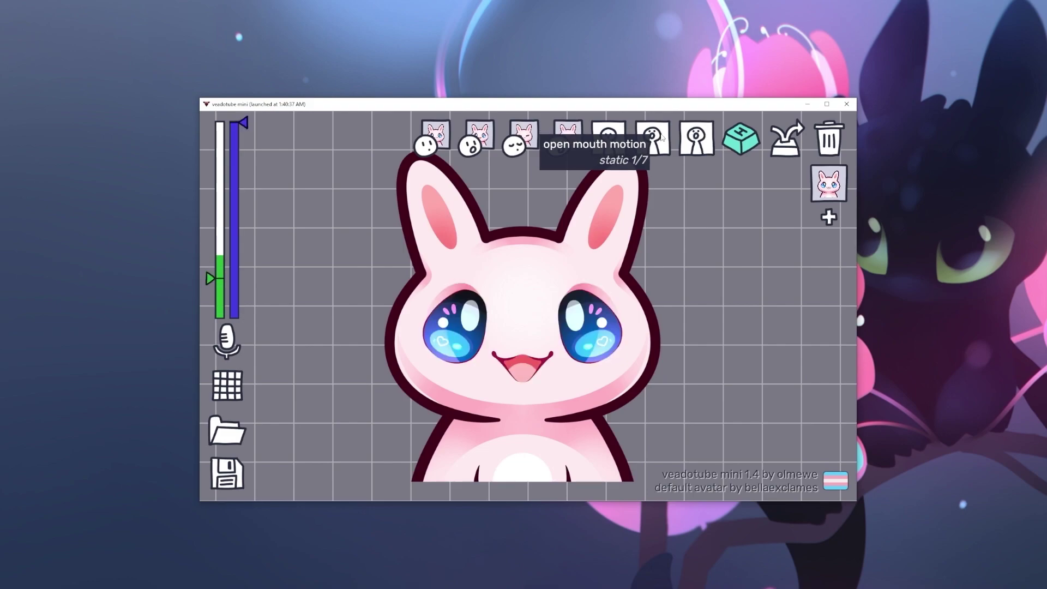
# - Give the avatar non-static motions, including one for the open mouth, and add two more avatar states
pyautogui.click(662, 138)
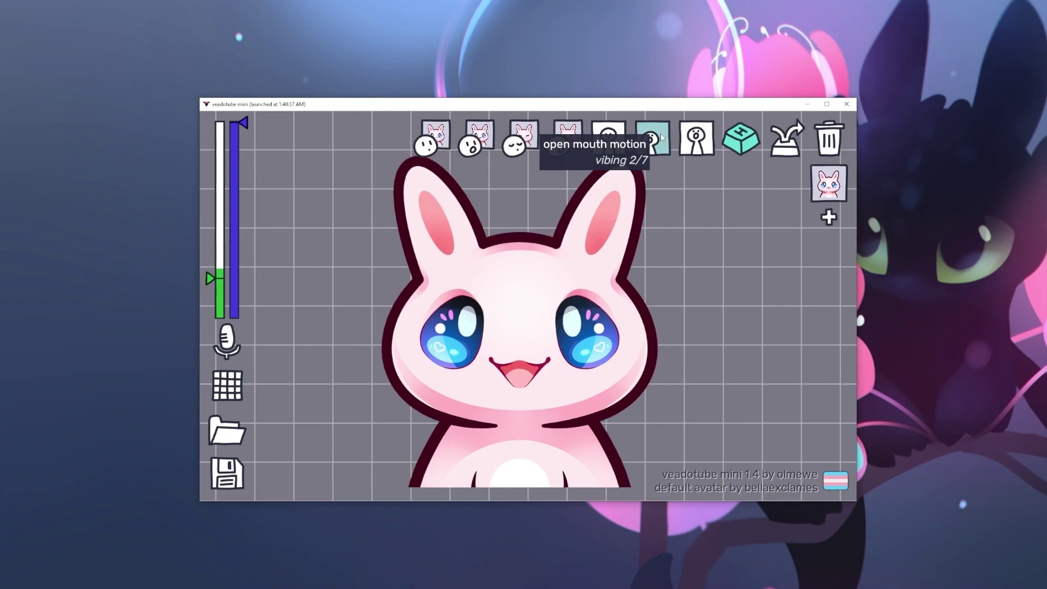
pyautogui.click(703, 141)
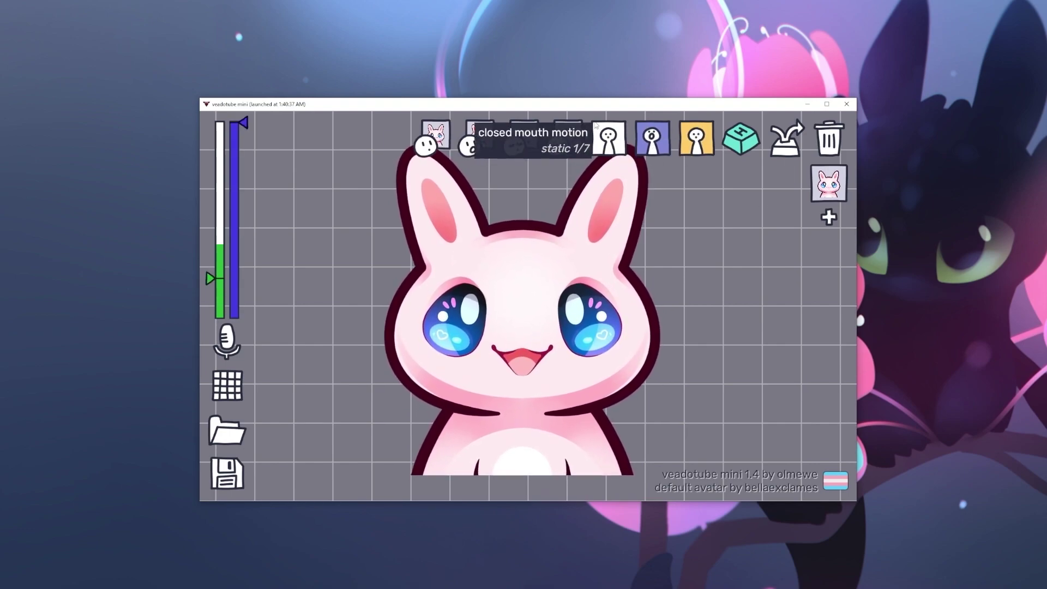
pyautogui.click(829, 218)
pyautogui.click(829, 262)
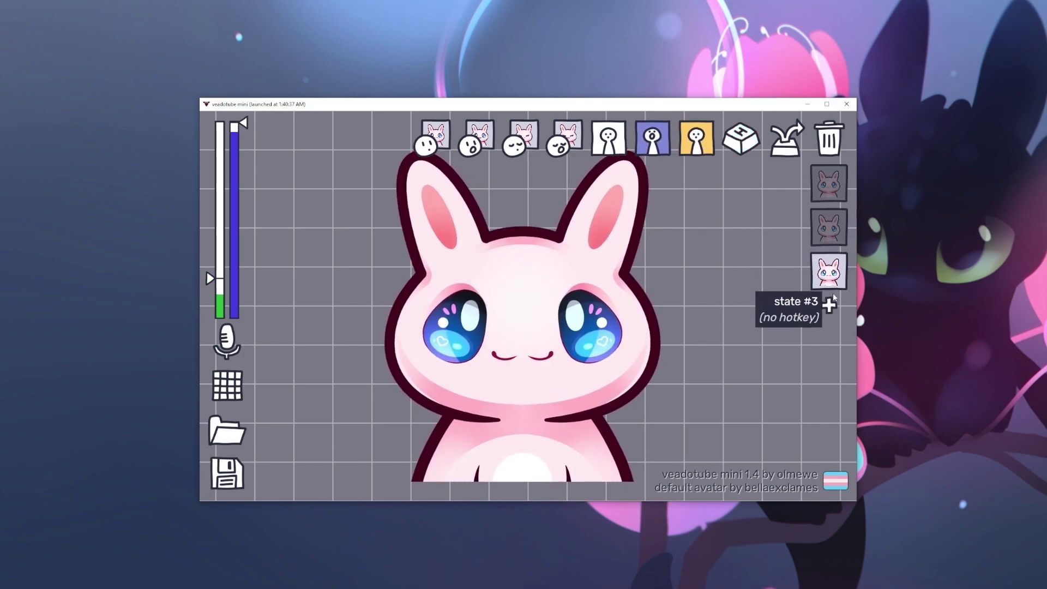
# - In the second state, replace the closed mouth image with Bunny_Hype_Closed.png and the open mouth image with Bunny_Hype.png from the Hype folder
pyautogui.click(829, 226)
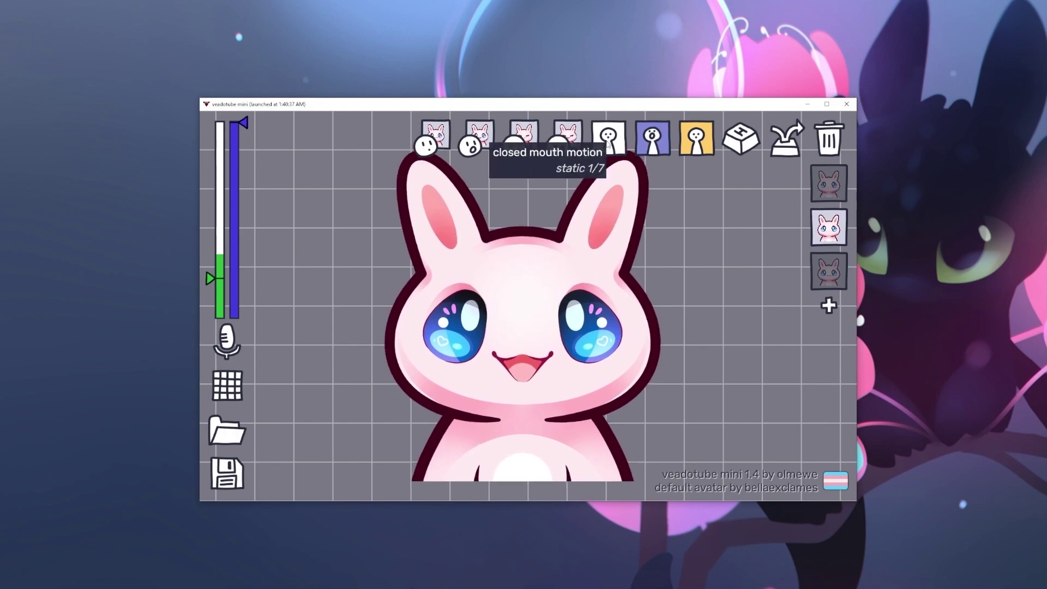
pyautogui.click(425, 135)
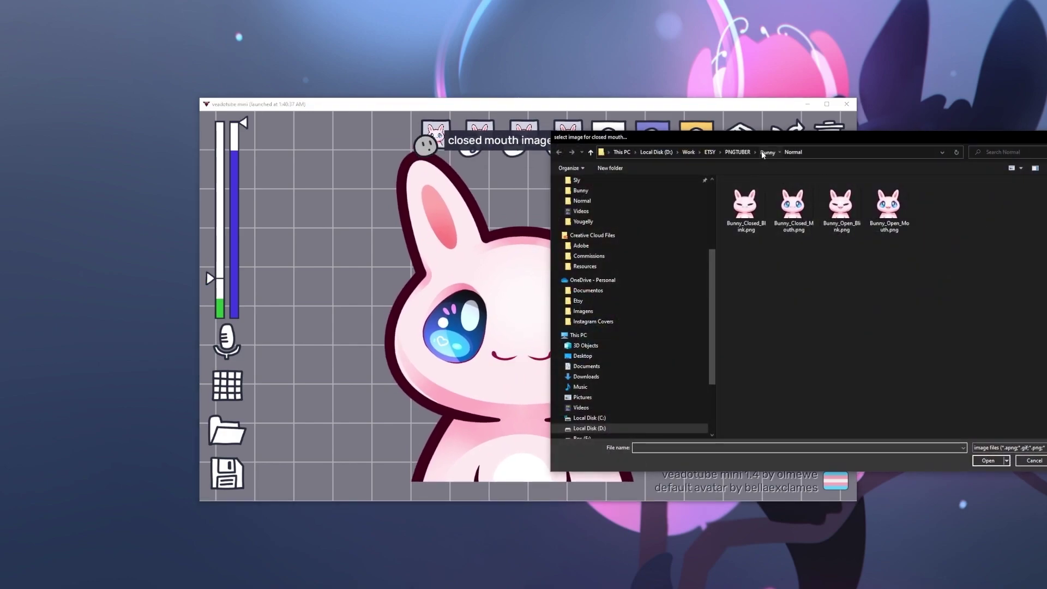
pyautogui.click(762, 155)
pyautogui.doubleClick(794, 207)
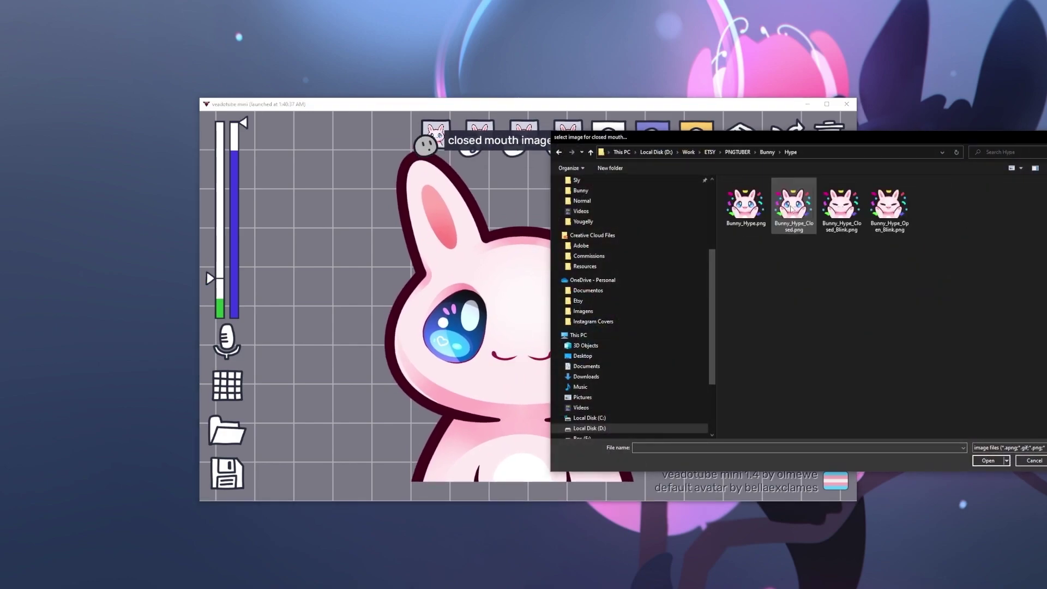
pyautogui.click(794, 207)
pyautogui.click(988, 460)
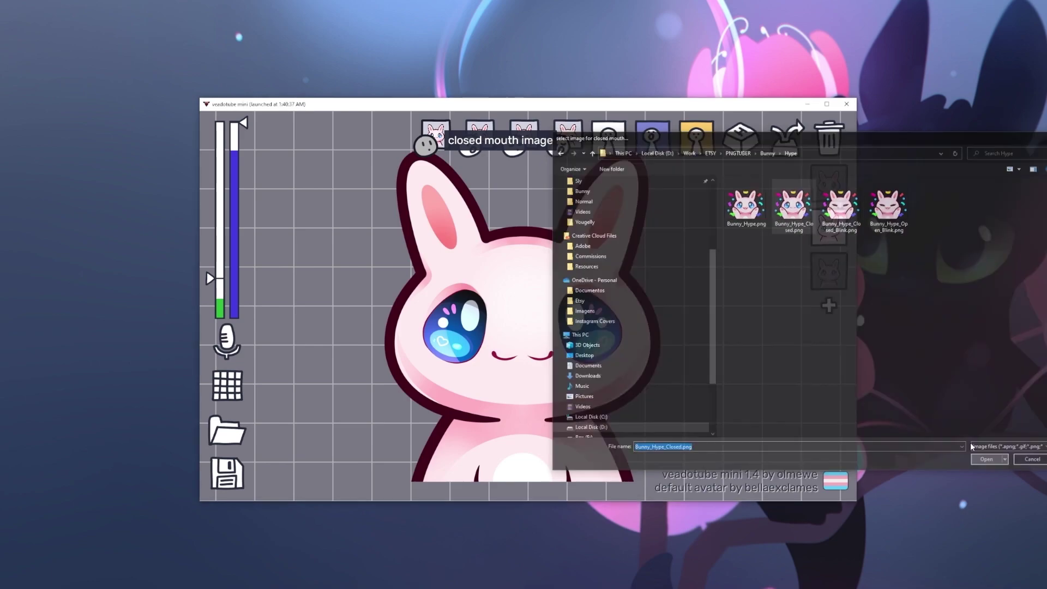
pyautogui.click(479, 135)
pyautogui.click(515, 138)
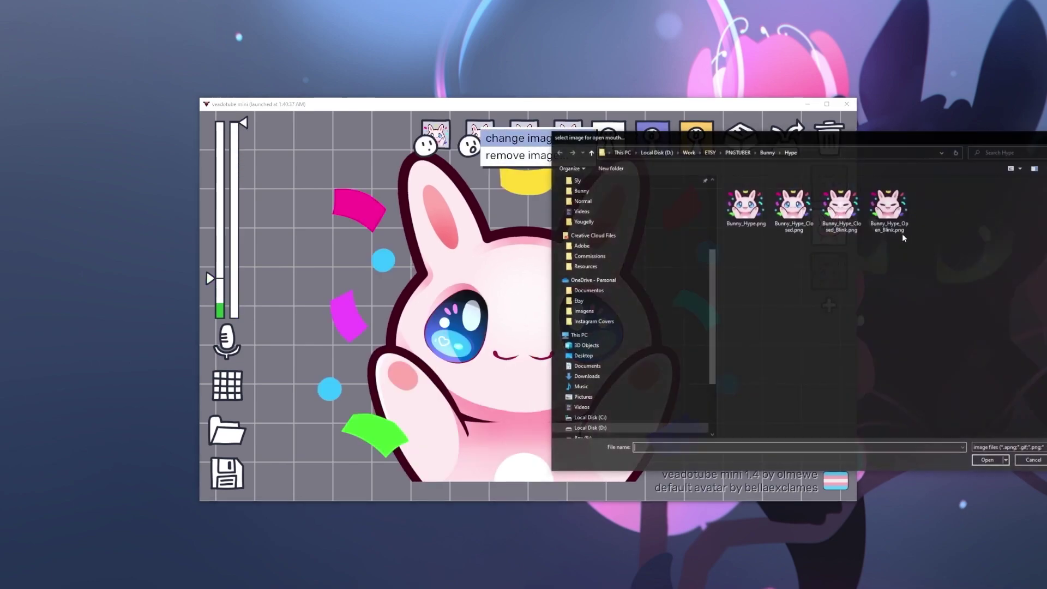
pyautogui.click(745, 205)
pyautogui.click(983, 463)
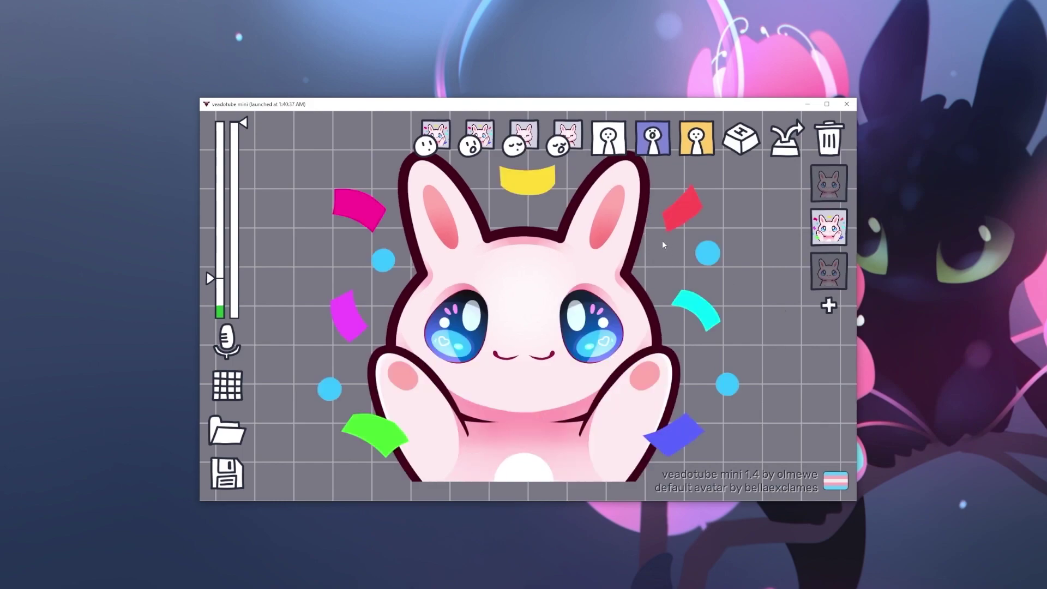
# - Replace the second state's blinking images with Bunny_Hype_Closed_Blink.png for the closed mouth and Bunny_Hype_Open_Blink.png for the open mouth
pyautogui.click(532, 134)
pyautogui.click(591, 139)
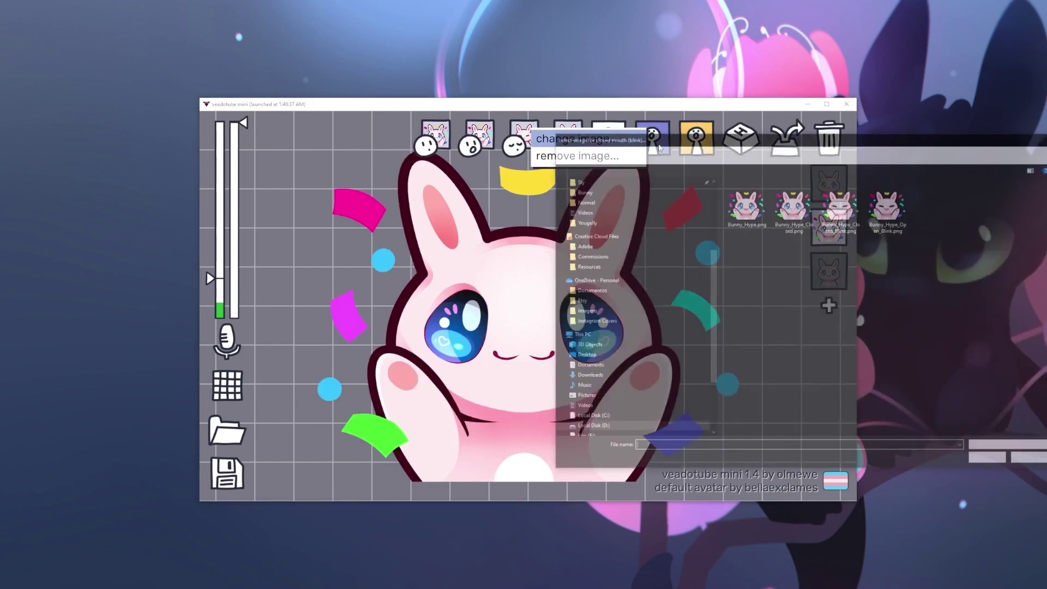
pyautogui.click(841, 205)
pyautogui.click(989, 461)
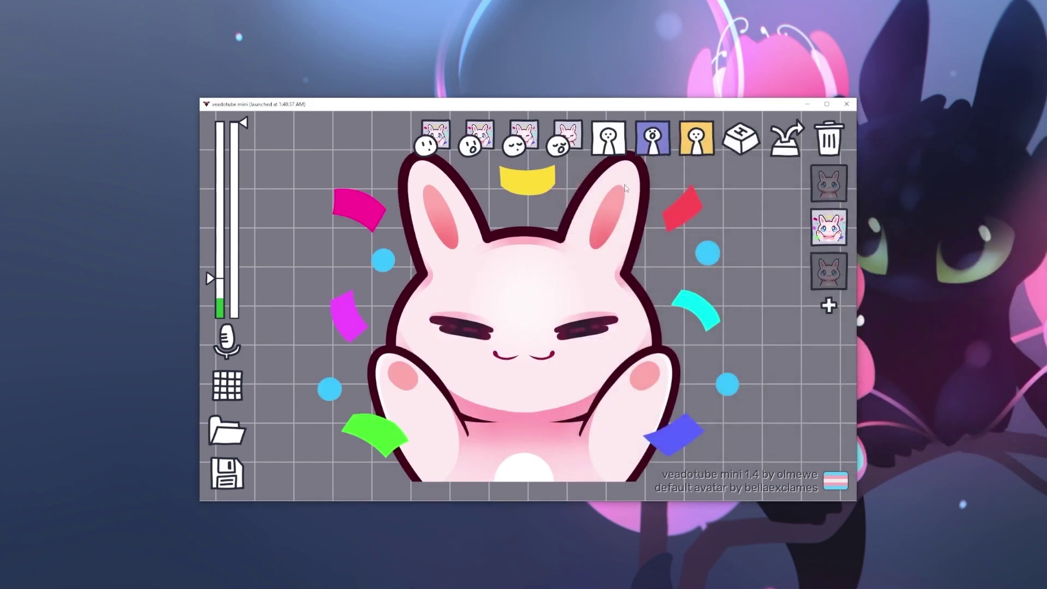
pyautogui.click(570, 135)
pyautogui.click(622, 143)
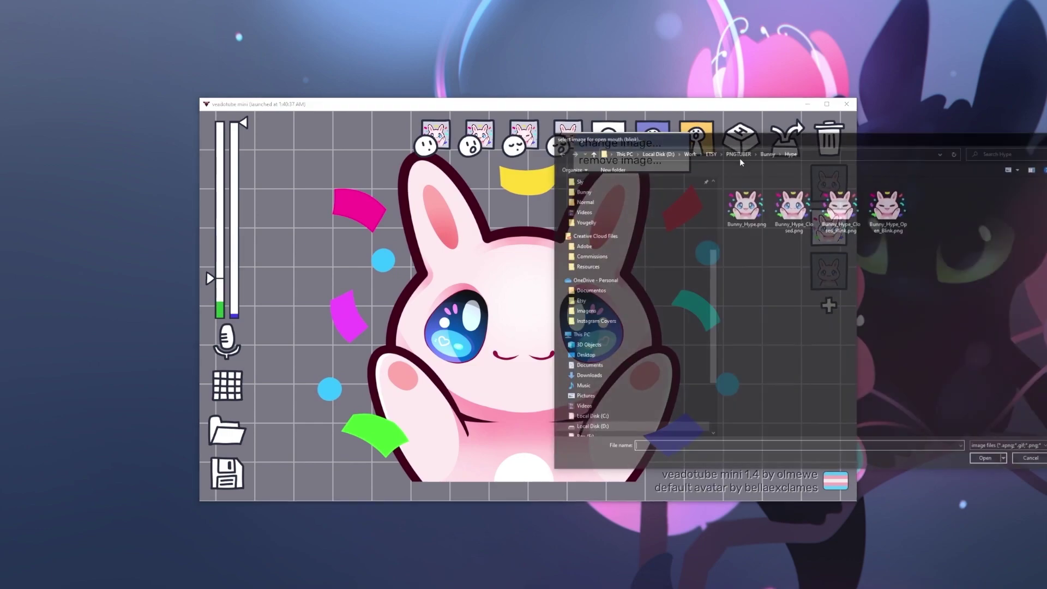
pyautogui.click(893, 213)
pyautogui.click(988, 460)
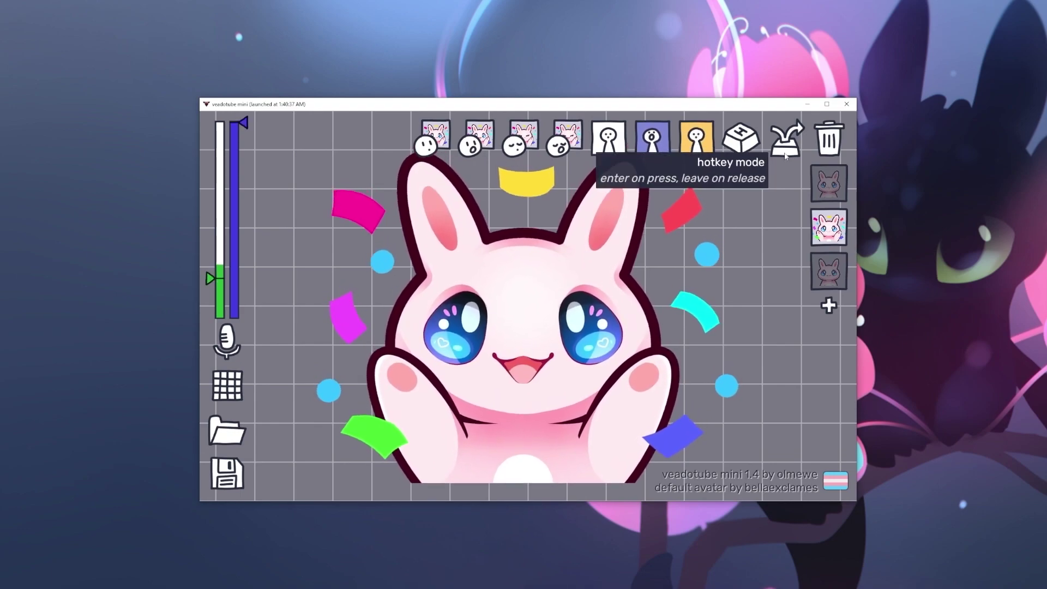
# - Assign the keyboard letter H as the second state's hotkey and cycle through its hotkey modes
pyautogui.click(744, 138)
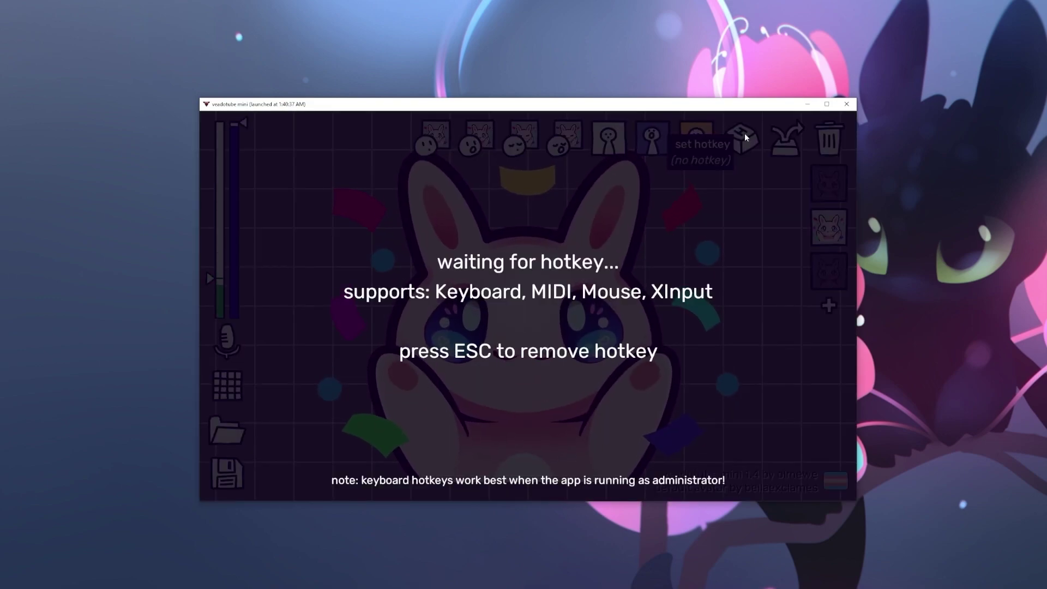
pyautogui.press('h')
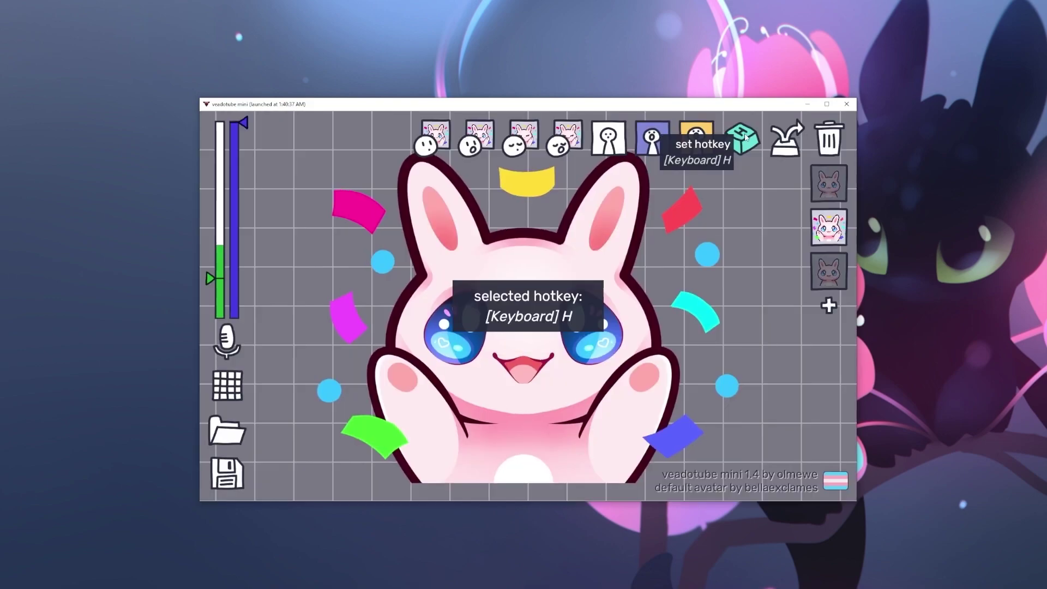
pyautogui.click(785, 153)
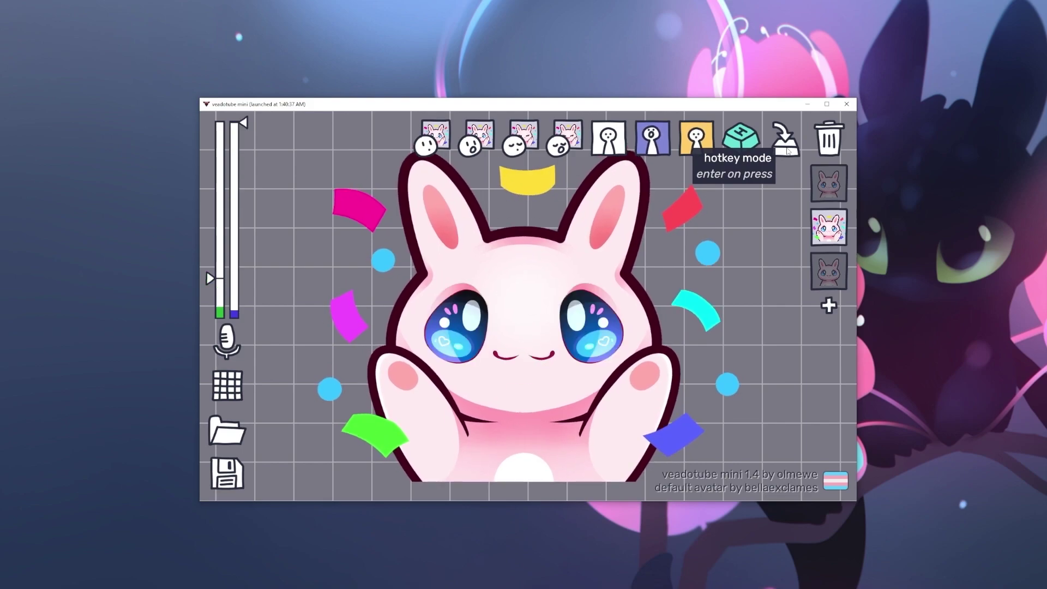
pyautogui.click(787, 151)
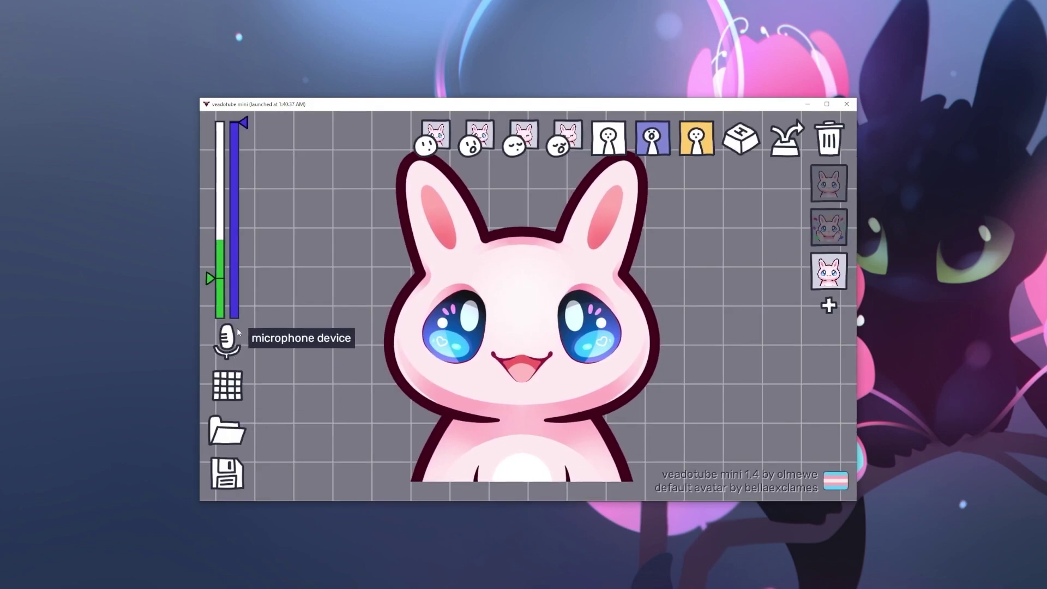
# - View the list of available microphone devices without changing the selection
pyautogui.click(238, 334)
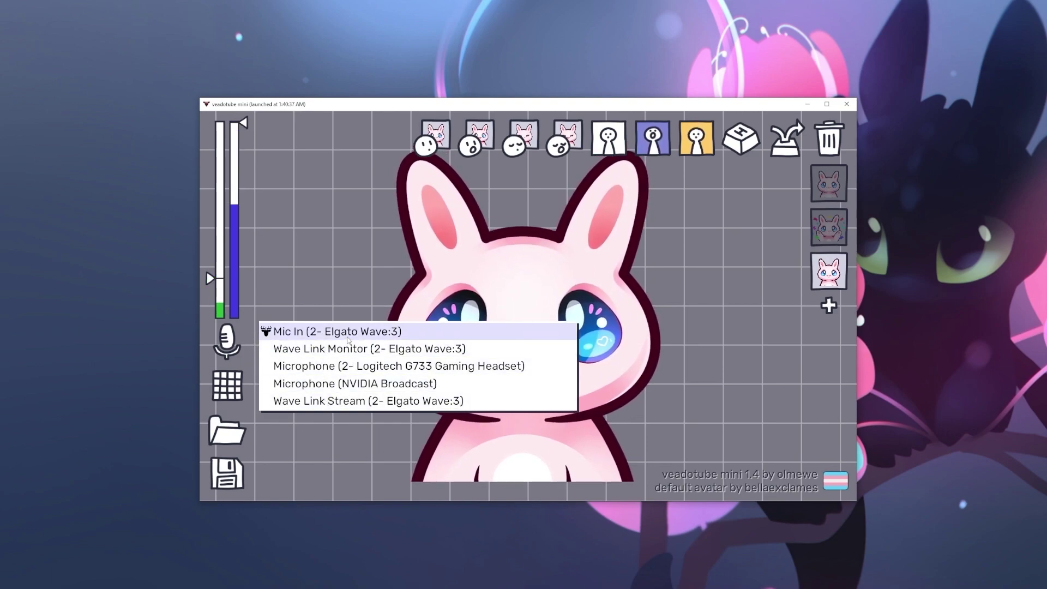
pyautogui.click(348, 292)
# - Try out several avatar background colours, including pink
pyautogui.click(227, 385)
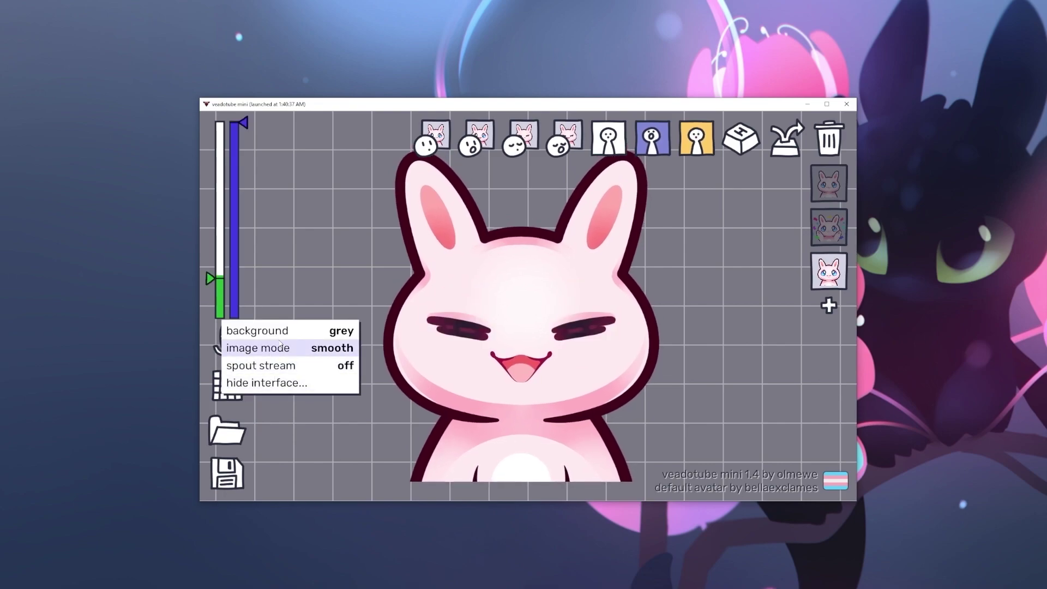
pyautogui.click(315, 334)
pyautogui.click(315, 334)
pyautogui.click(316, 334)
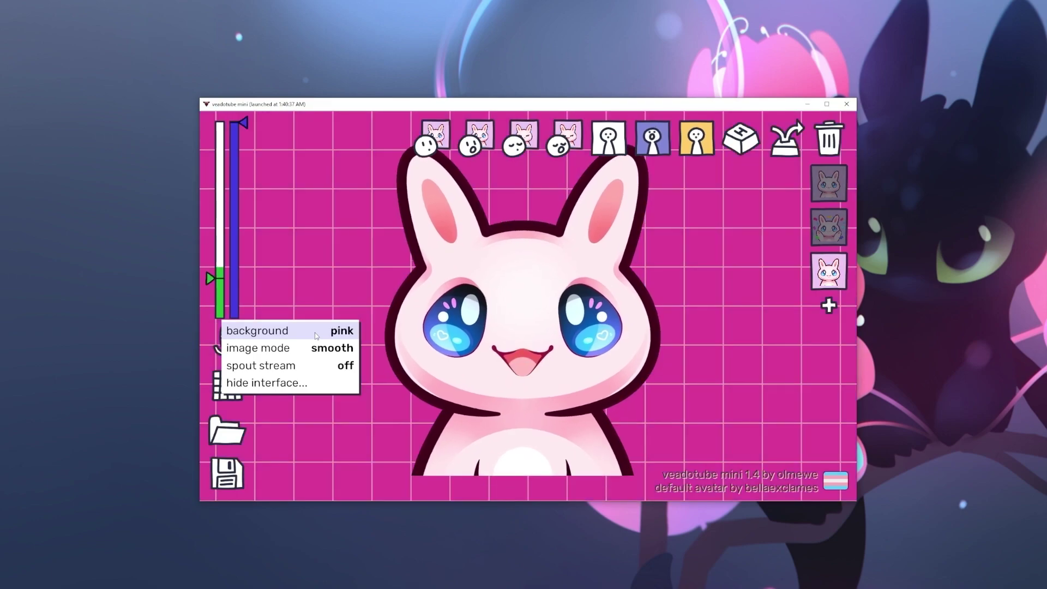
pyautogui.click(315, 333)
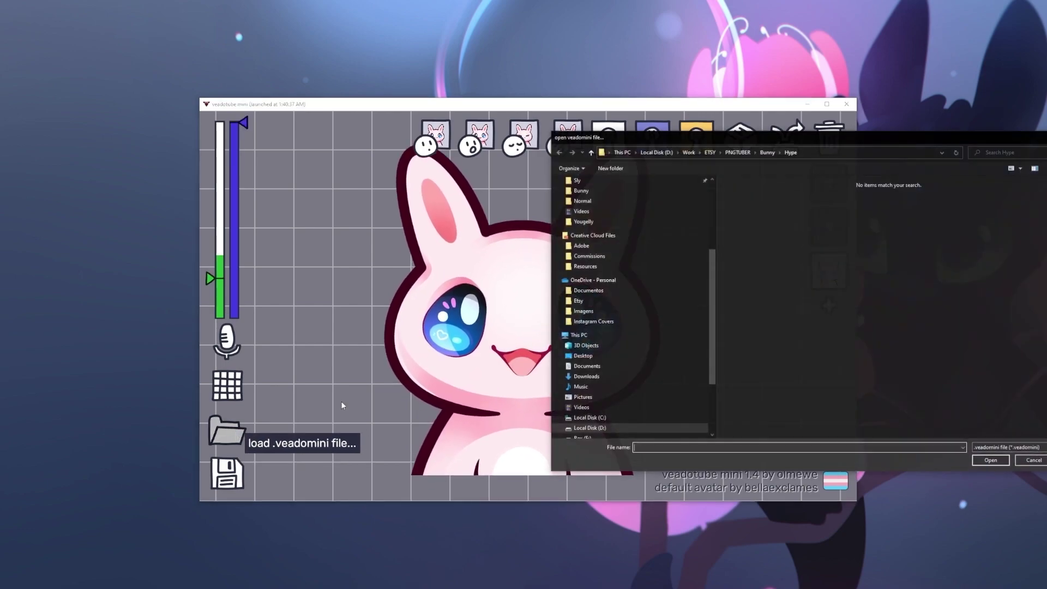
# - Load the saved avatar file Bunny.veadomini from the Bunny folder
pyautogui.click(767, 152)
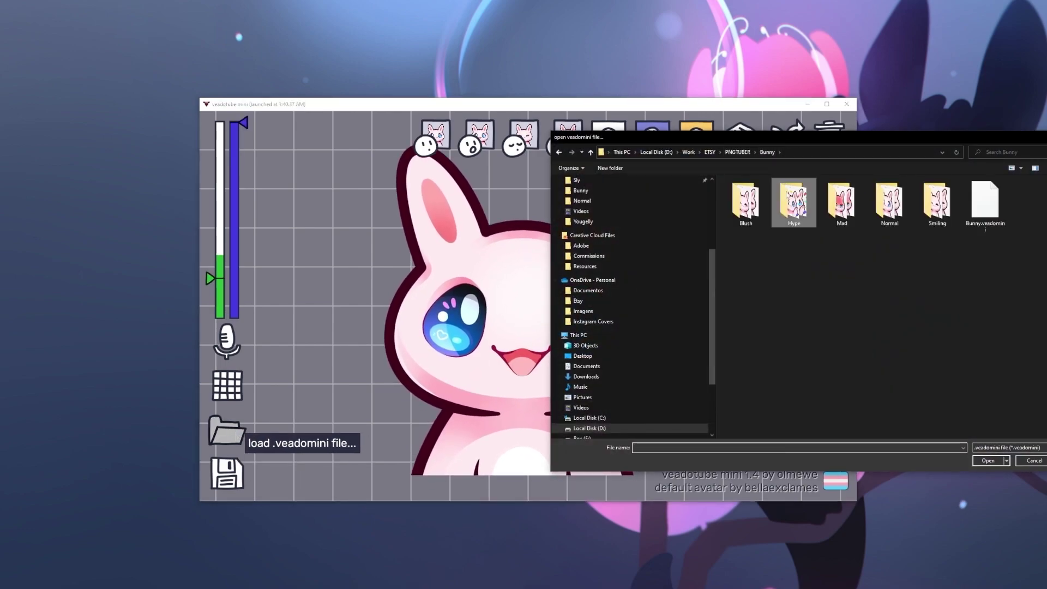
pyautogui.click(989, 204)
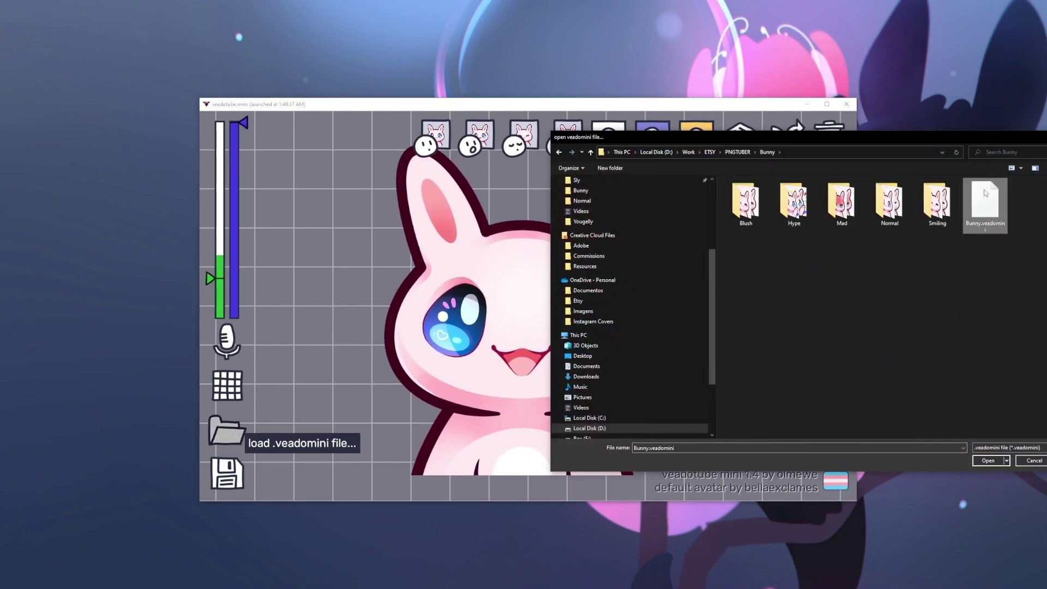
pyautogui.click(989, 460)
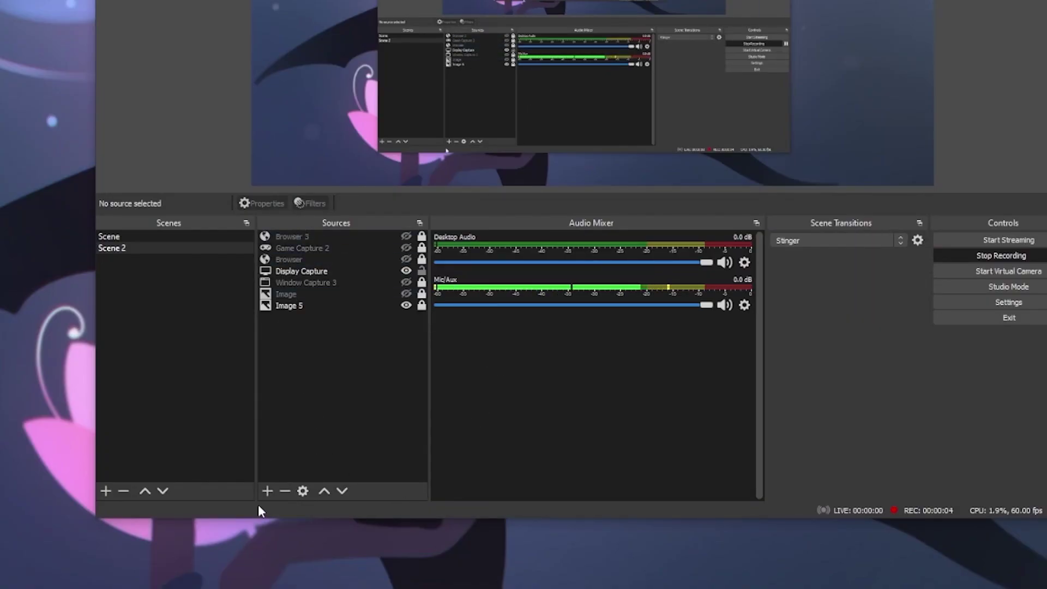
# - Switch to OBS and add a new Game Capture source named Game Capture 3 to Scene 2
pyautogui.click(269, 491)
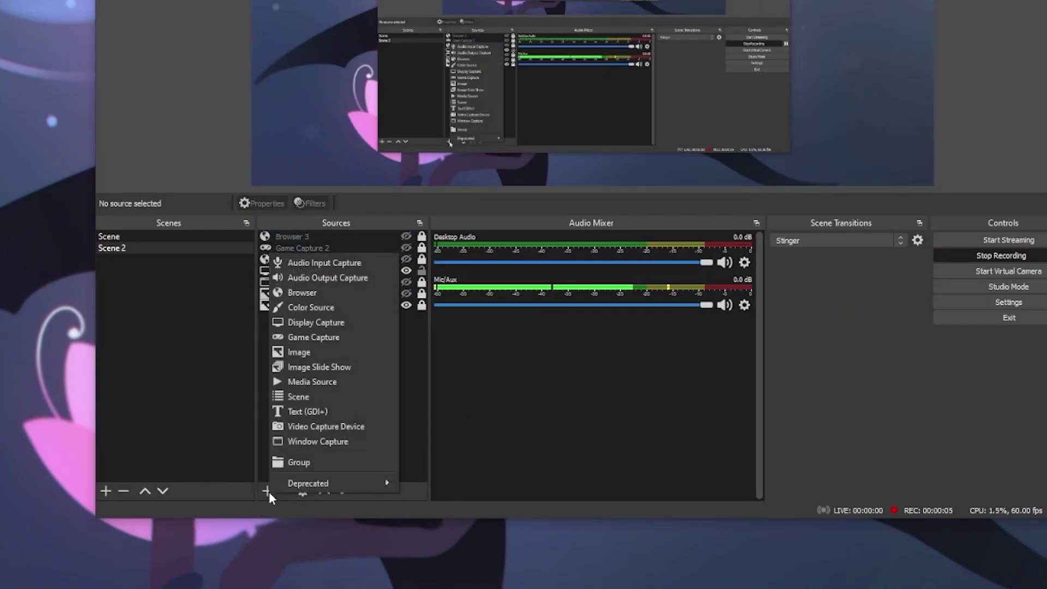
pyautogui.click(339, 340)
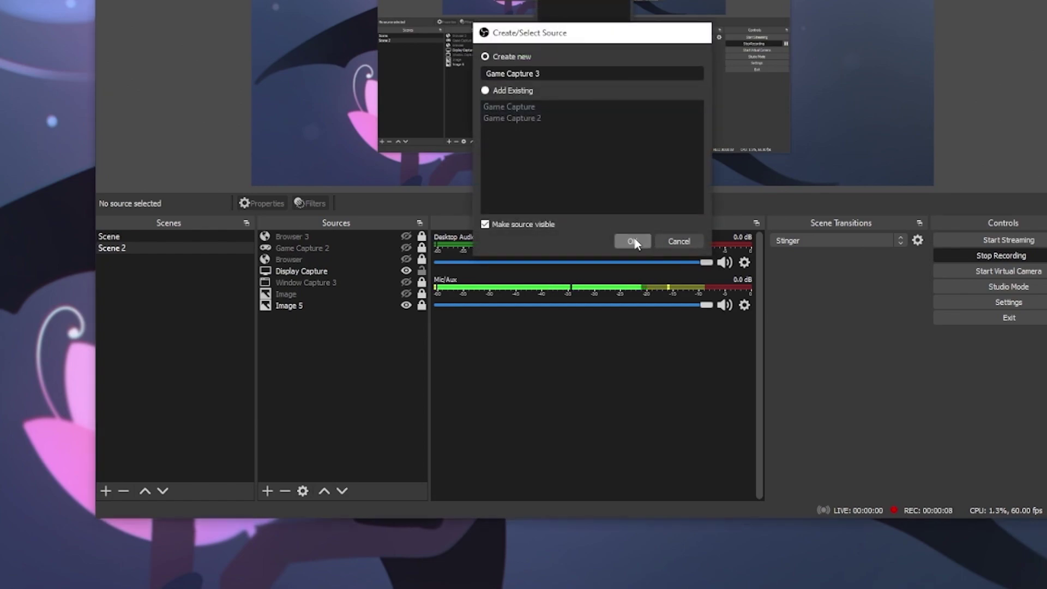
pyautogui.click(632, 241)
# - Configure the source to capture a specific window, choosing the veadotube mini window, and allow transparency
pyautogui.click(420, 264)
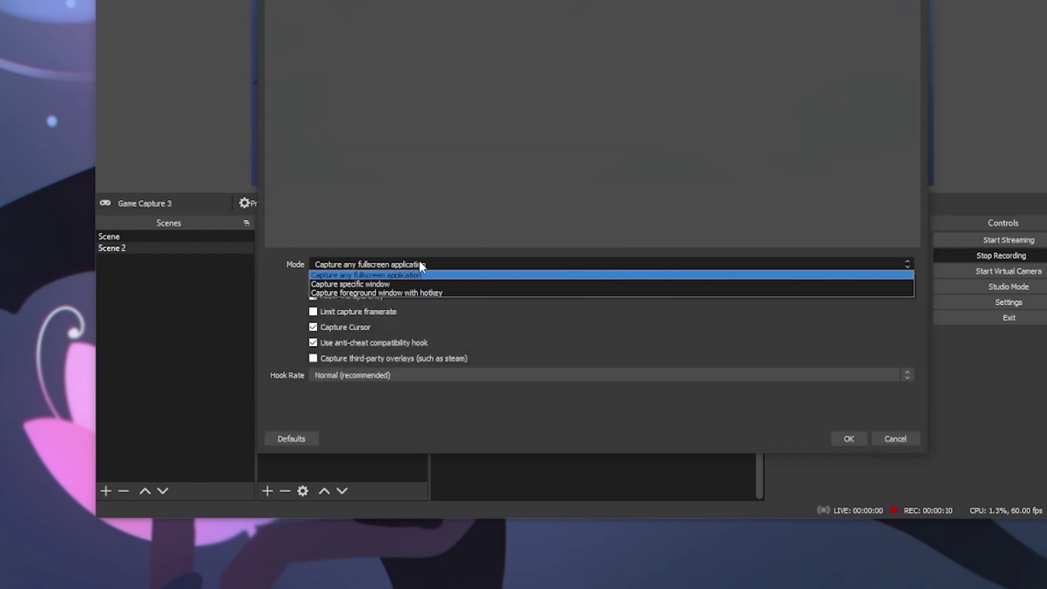
pyautogui.click(374, 287)
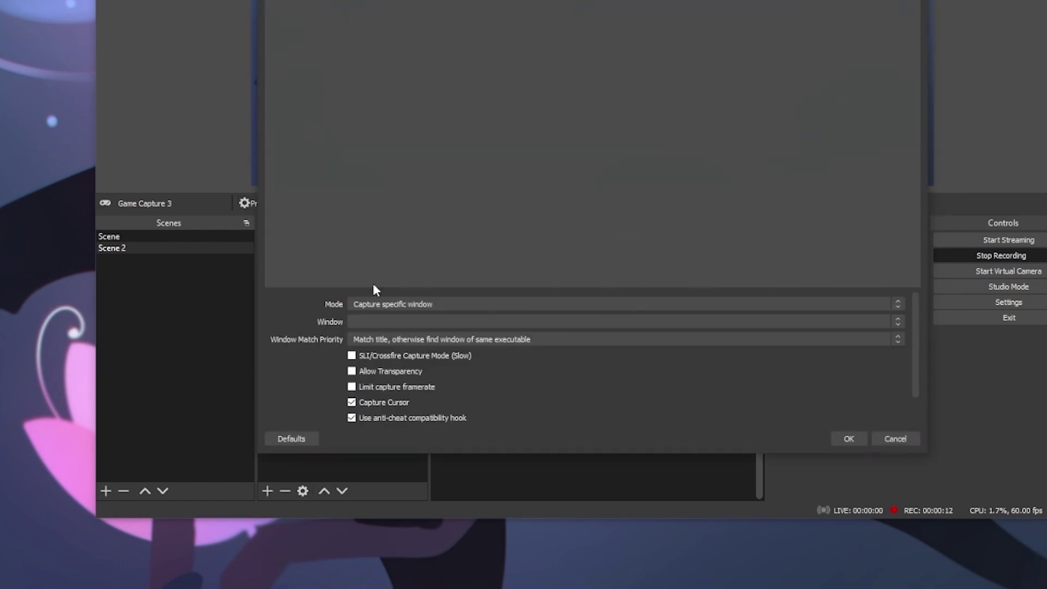
pyautogui.click(400, 321)
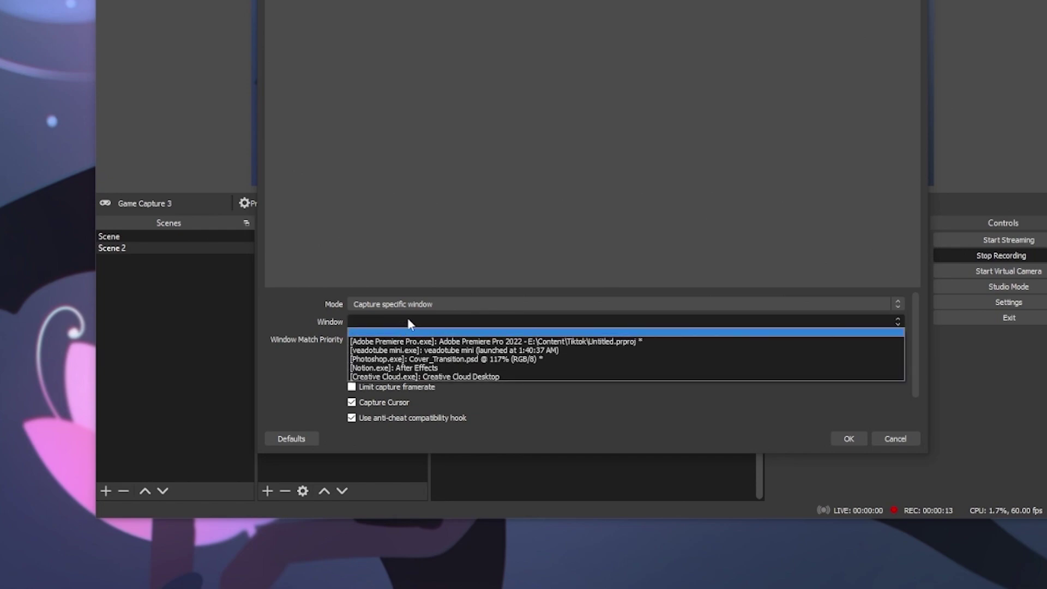
pyautogui.click(480, 352)
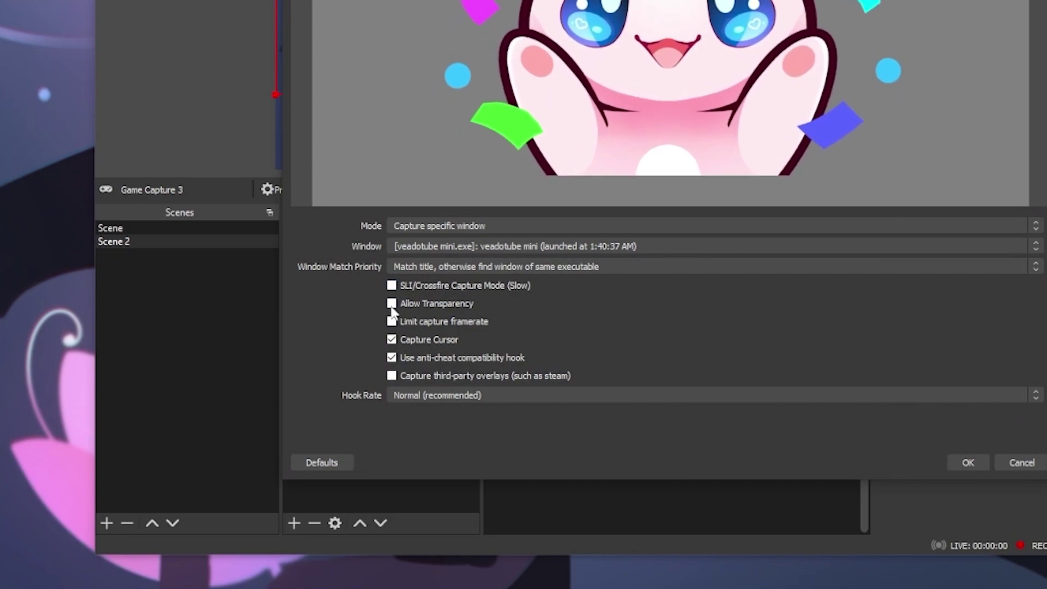
pyautogui.click(392, 303)
pyautogui.click(971, 463)
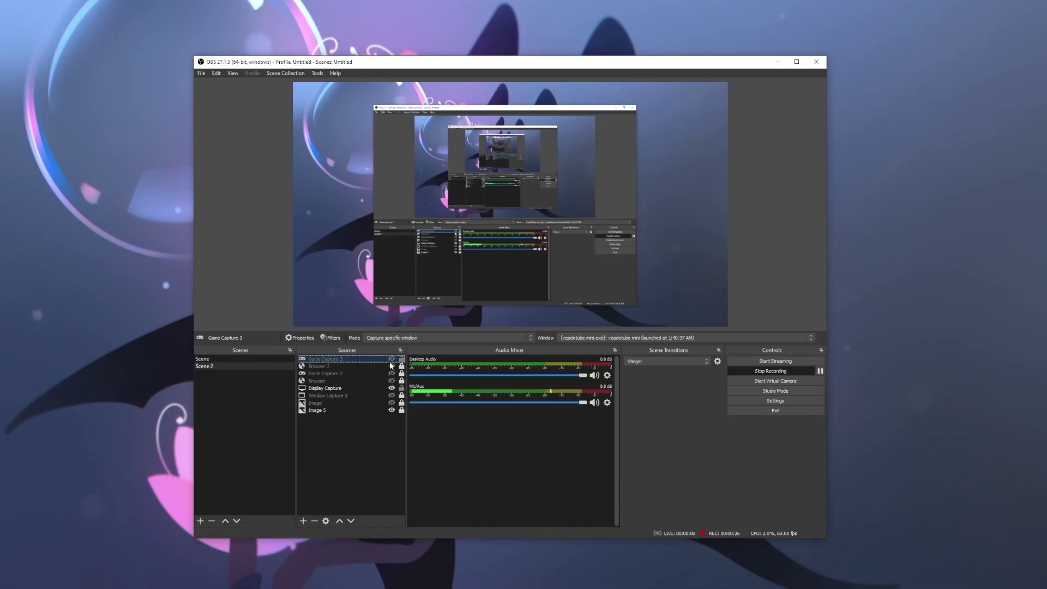
# - Make the Game Capture source visible, then shrink the bunny and place it in the lower-right part of the canvas
pyautogui.click(391, 359)
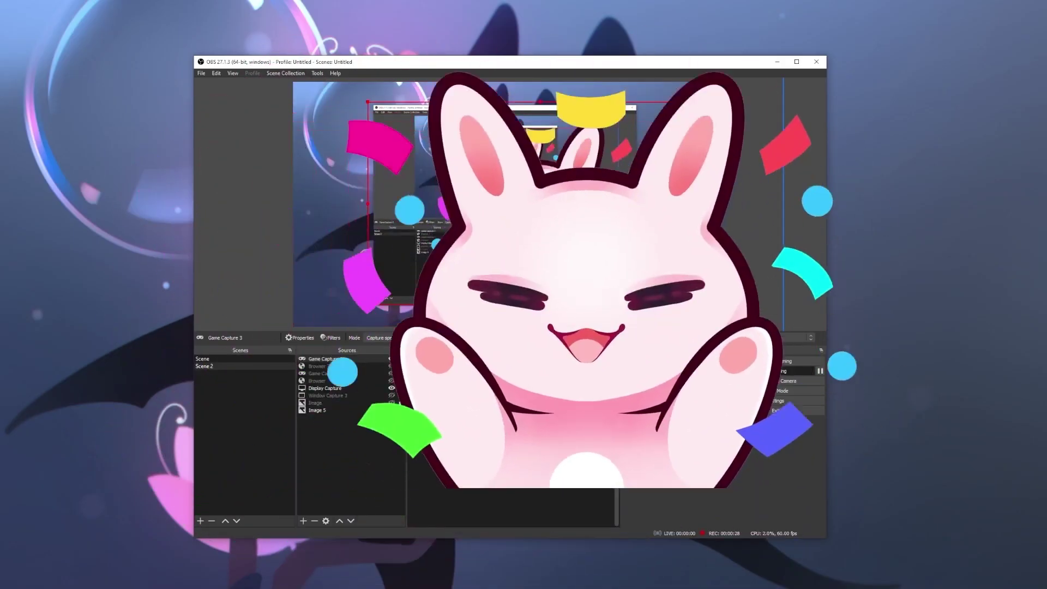
pyautogui.moveTo(513, 229); pyautogui.dragTo(589, 229)
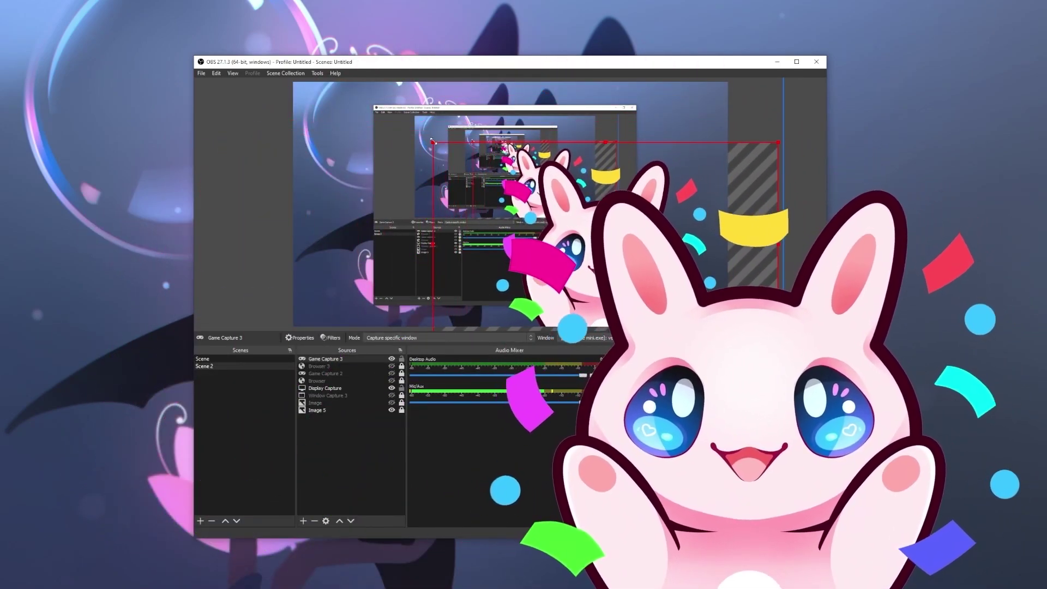
pyautogui.moveTo(417, 136); pyautogui.dragTo(577, 220)
pyautogui.moveTo(682, 299); pyautogui.dragTo(615, 279)
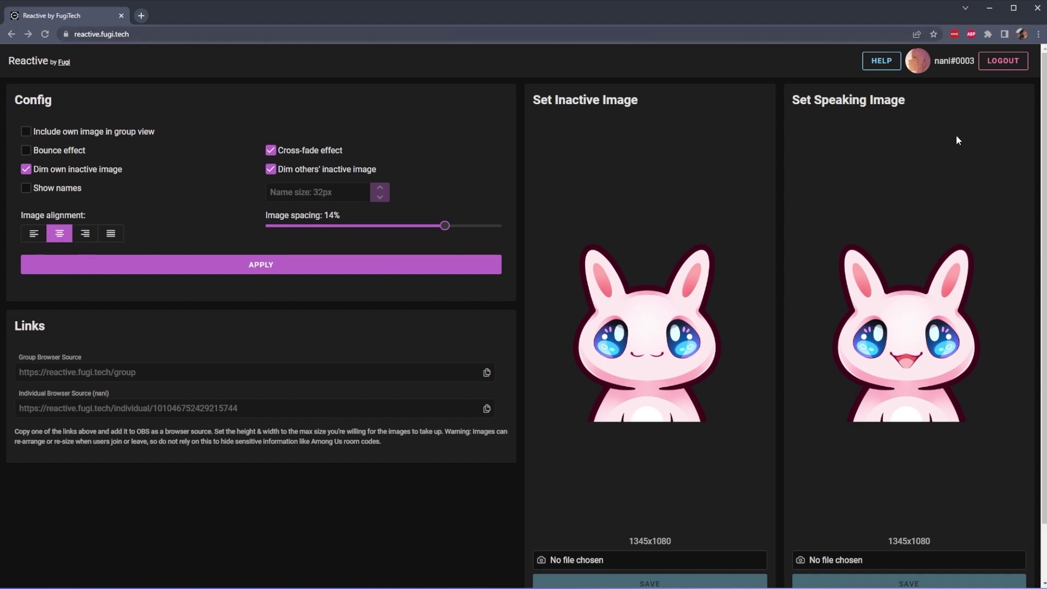
# - Switch to the browser, load reactive.fugi.tech and choose Bunny_Closed_Mouth.png as the inactive image
pyautogui.click(149, 31)
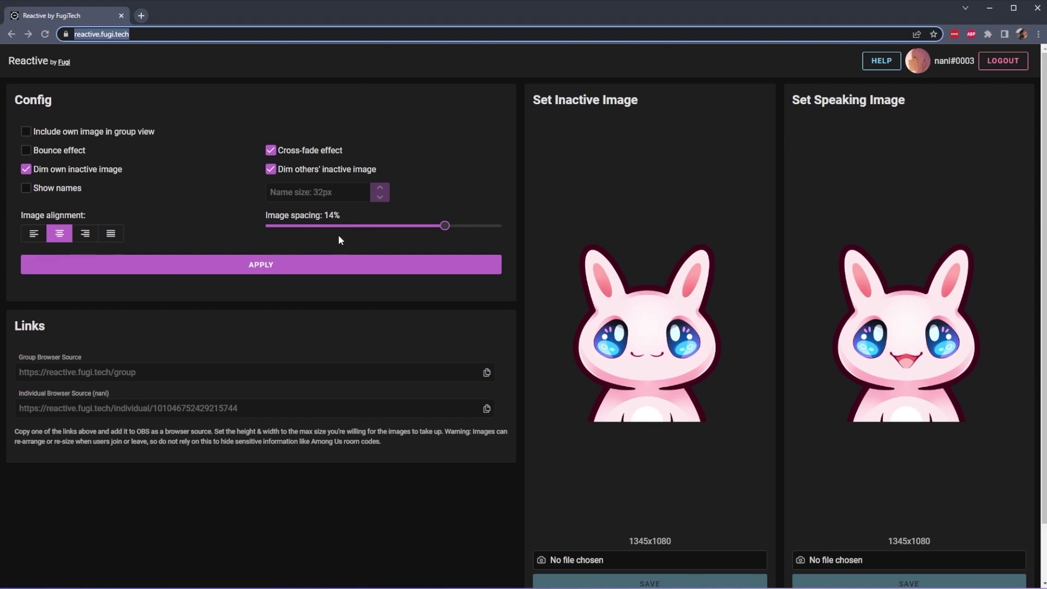
pyautogui.press('Return')
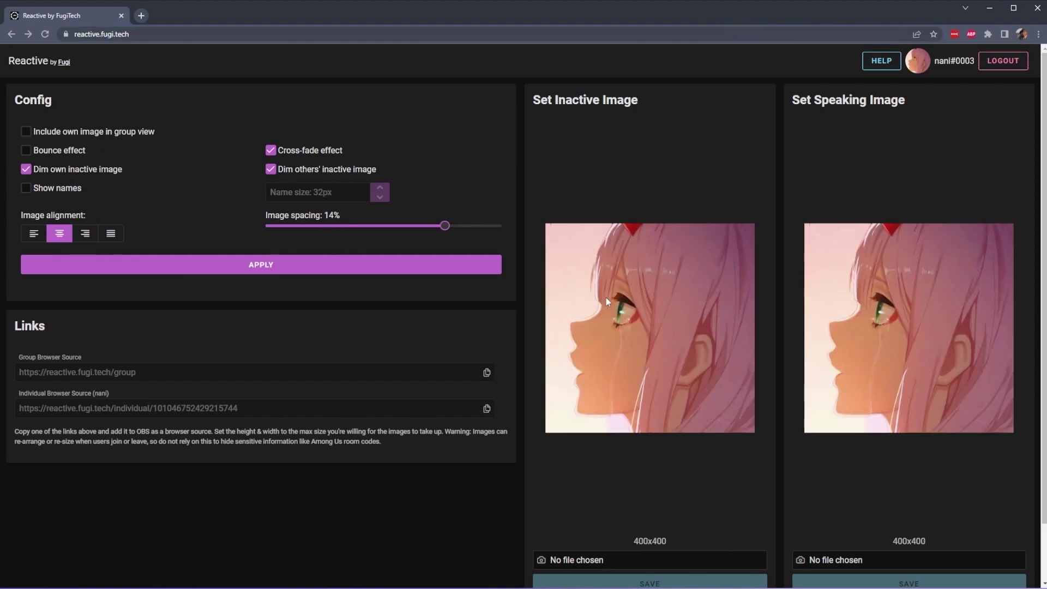
pyautogui.scroll(-2, 730, 365)
pyautogui.scroll(2, 678, 389)
pyautogui.moveTo(639, 101); pyautogui.dragTo(533, 101)
pyautogui.scroll(-1, 730, 325)
pyautogui.click(602, 500)
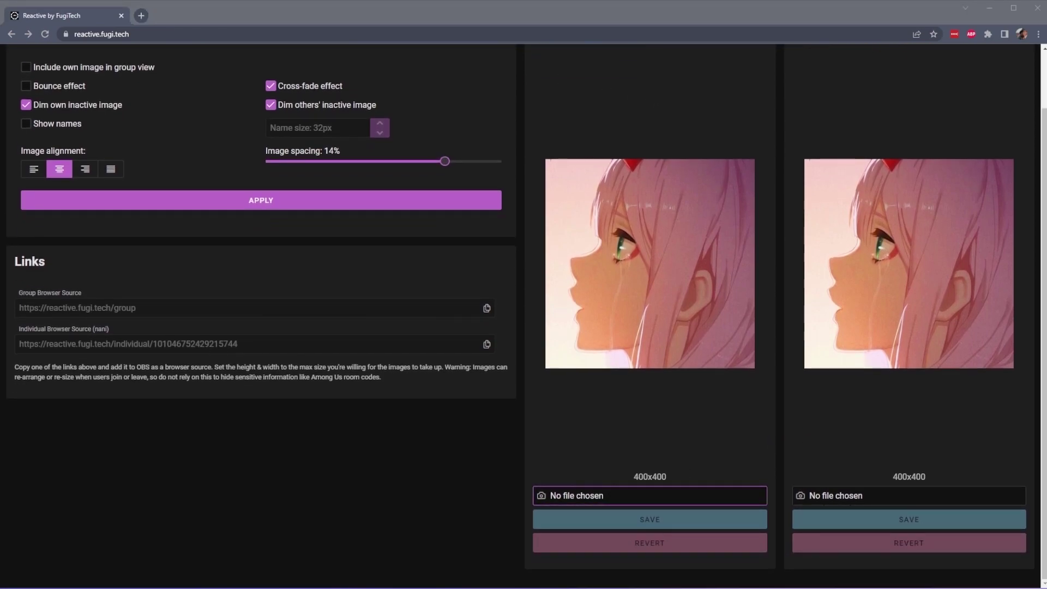
pyautogui.press('Return')
# - Choose Bunny_Open_Mouth.png as the speaking image and save both the inactive and speaking images
pyautogui.scroll(1, 855, 278)
pyautogui.moveTo(921, 99); pyautogui.dragTo(786, 100)
pyautogui.scroll(-1, 893, 492)
pyautogui.click(893, 494)
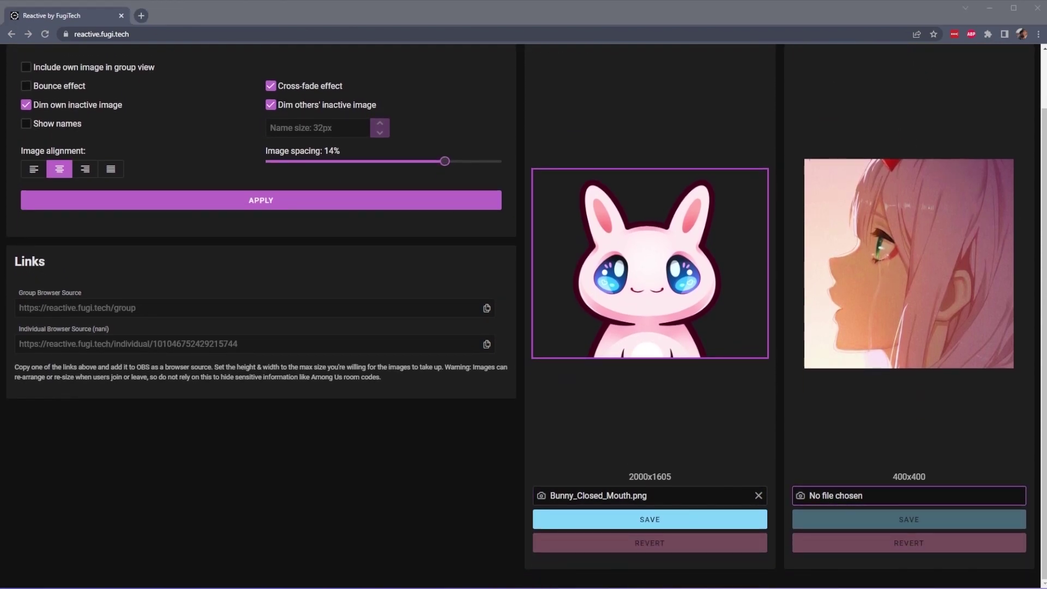
pyautogui.press('Return')
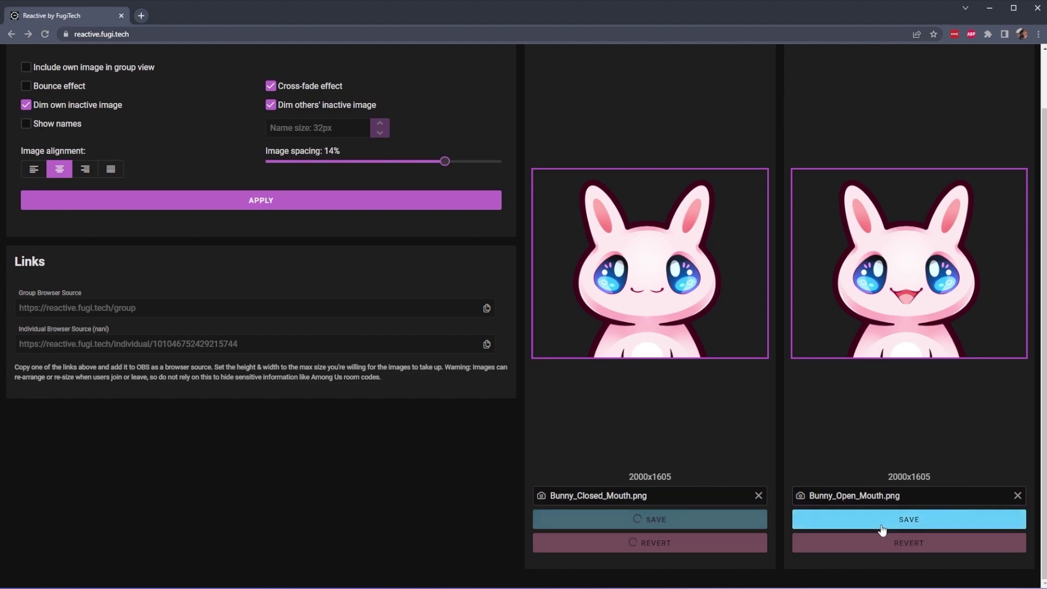
pyautogui.click(880, 518)
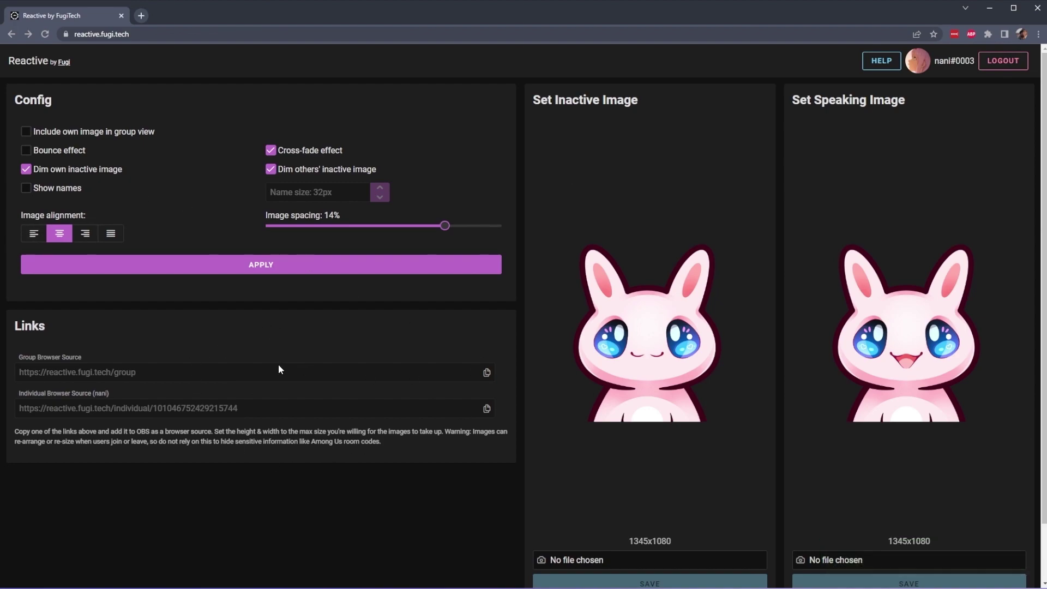
# - Copy Reactive's individual browser source link and use it as the URL of a new Browser source in OBS
pyautogui.click(487, 409)
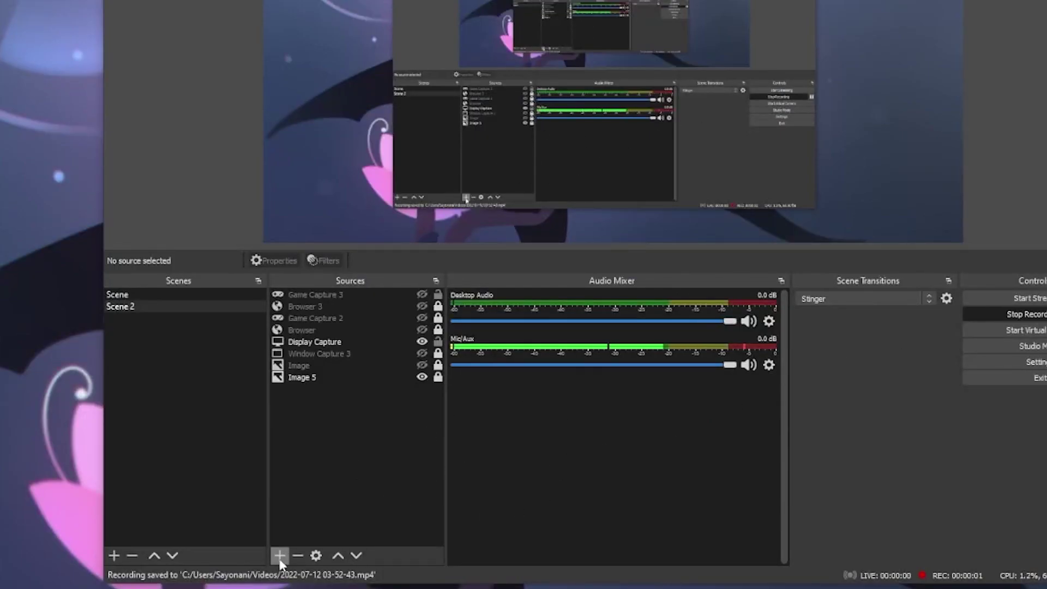
pyautogui.click(279, 556)
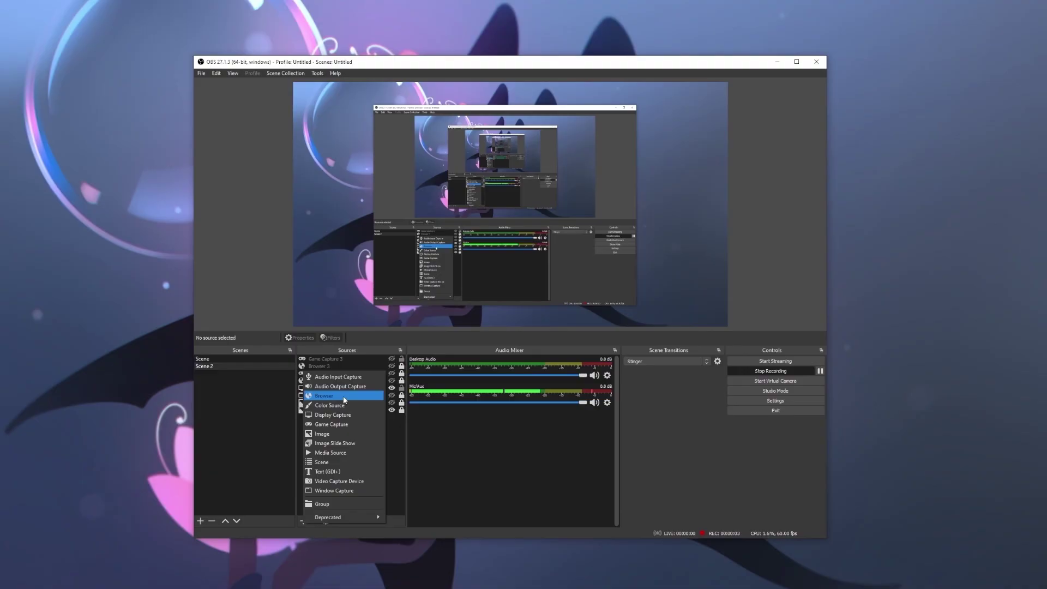
pyautogui.click(345, 400)
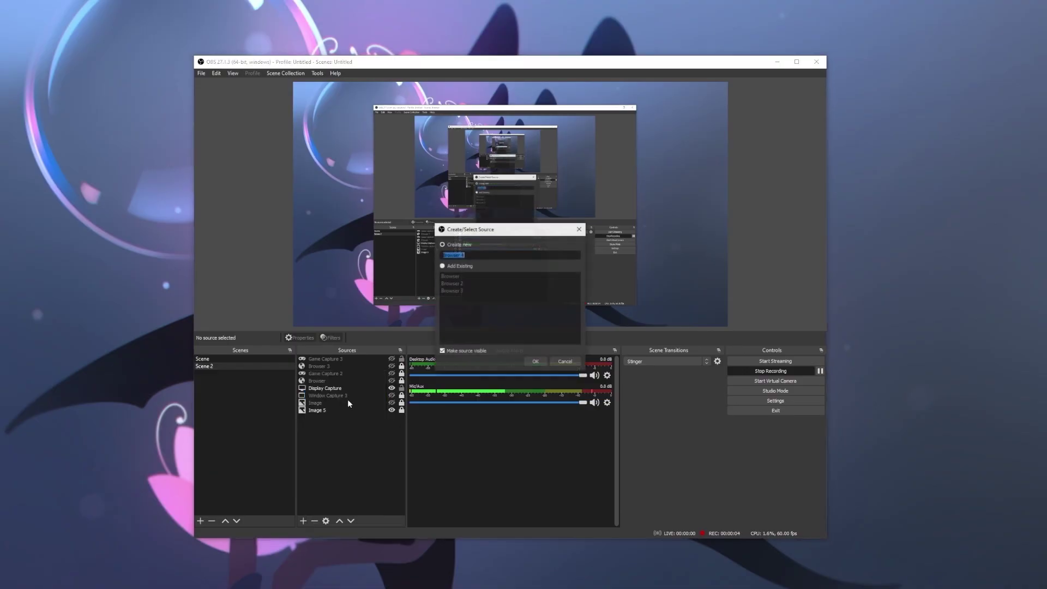
pyautogui.click(541, 361)
pyautogui.tripleClick(388, 350)
pyautogui.hotkey('ctrl', 'v')
pyautogui.click(674, 488)
# - Move the new Browser source's bunny to the canvas's lower-right corner and end its selection
pyautogui.moveTo(378, 162); pyautogui.dragTo(383, 271)
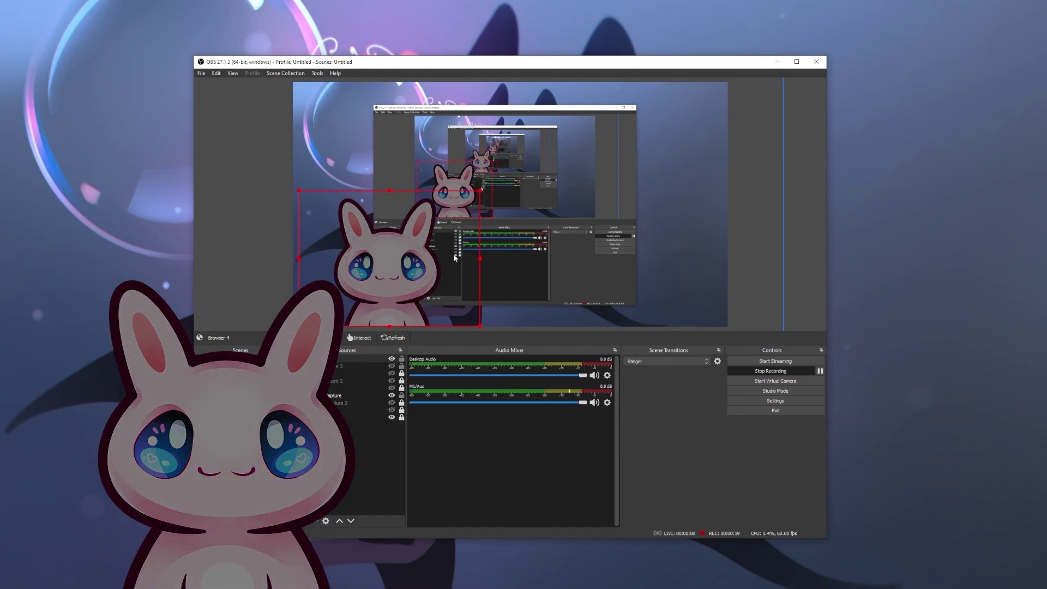
pyautogui.moveTo(453, 254); pyautogui.dragTo(636, 271)
pyautogui.click(487, 224)
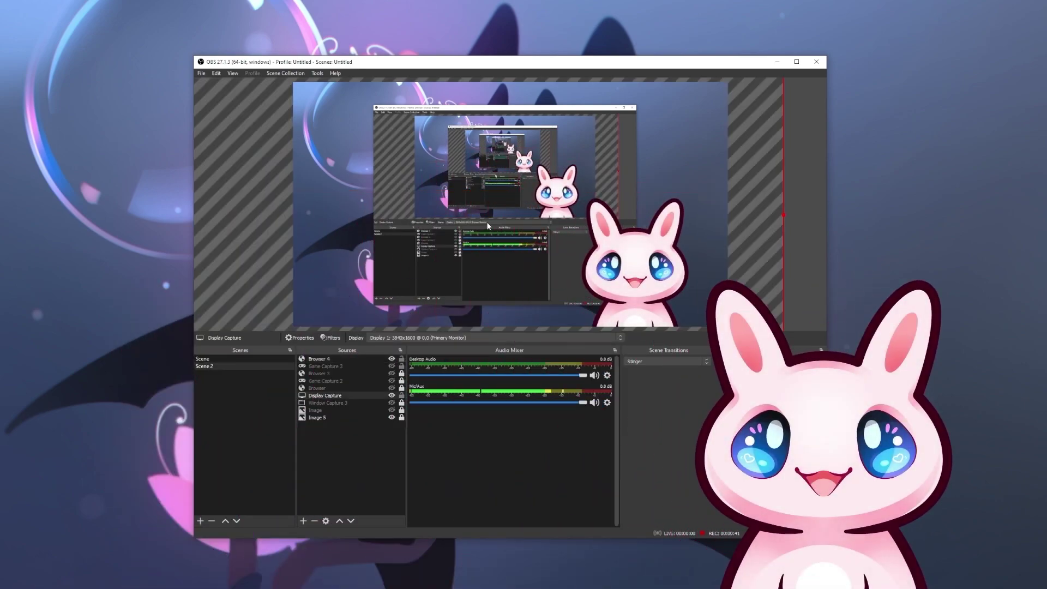